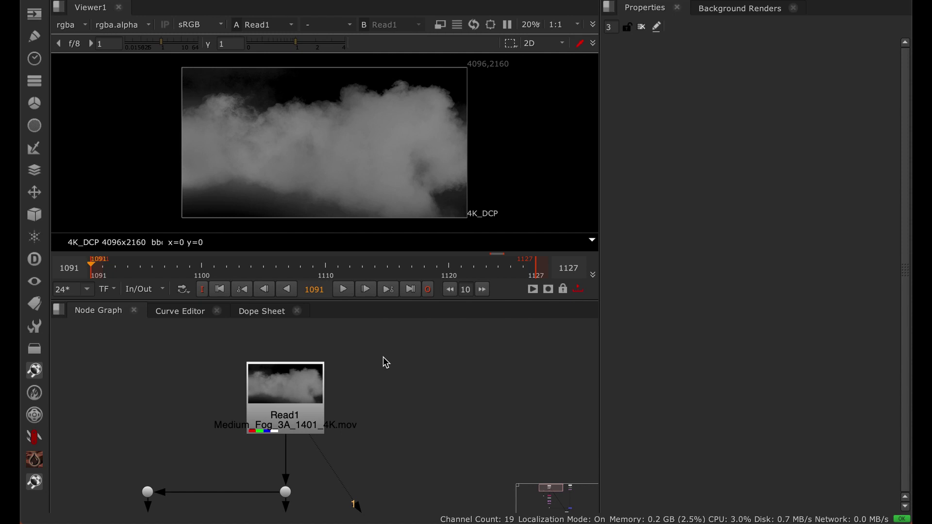
# View the fog footage, the night street image and its Reformat1 output in the Viewer.
pyautogui.scroll(-2, 381, 379)
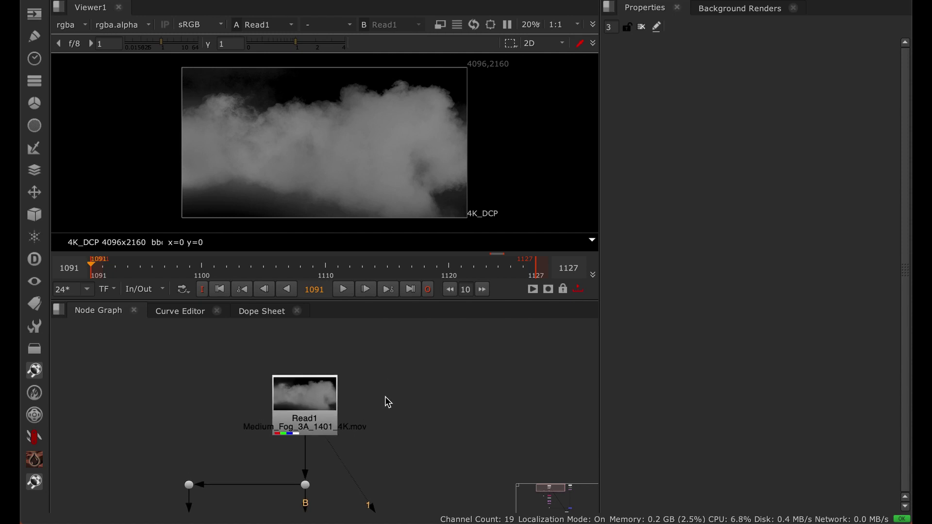
pyautogui.click(305, 437)
pyautogui.press('1')
pyautogui.scroll(-3, 357, 394)
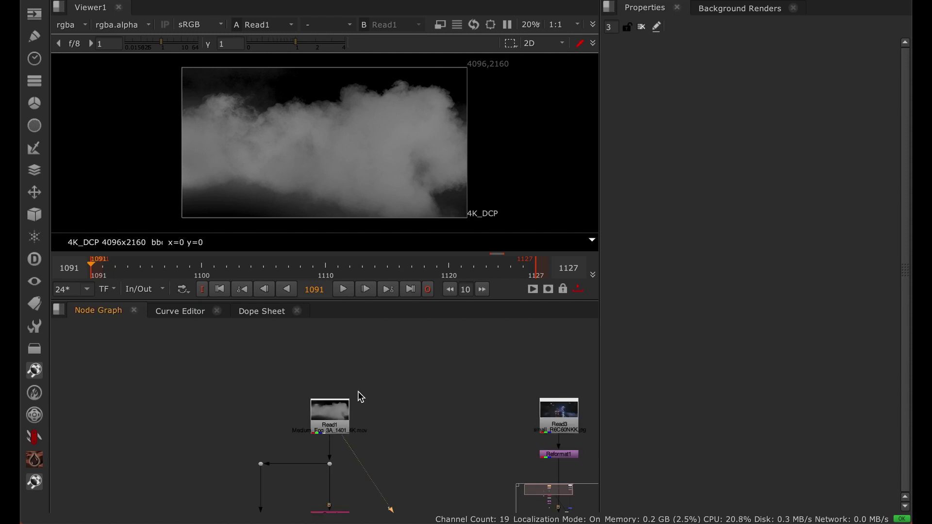
pyautogui.moveTo(356, 408); pyautogui.dragTo(355, 336, button='middle')
pyautogui.scroll(3, 454, 401)
pyautogui.click(427, 372)
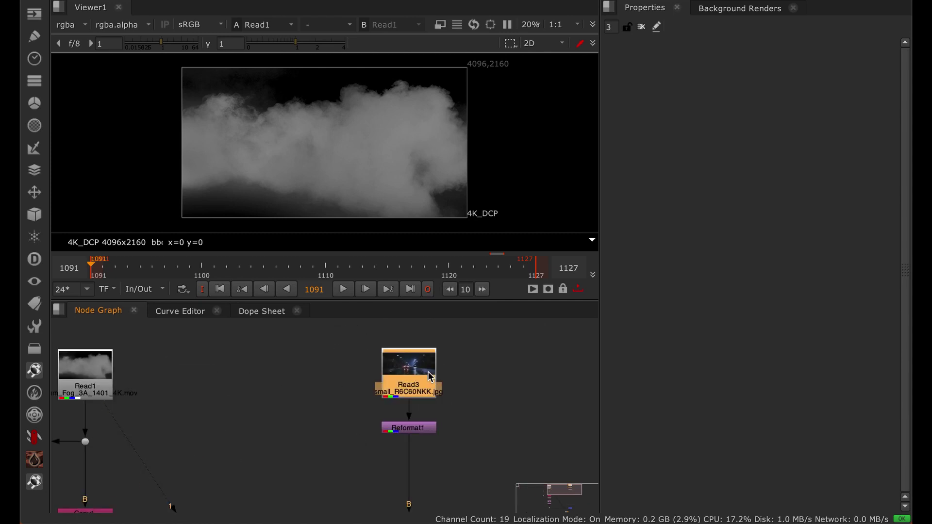
pyautogui.press('1')
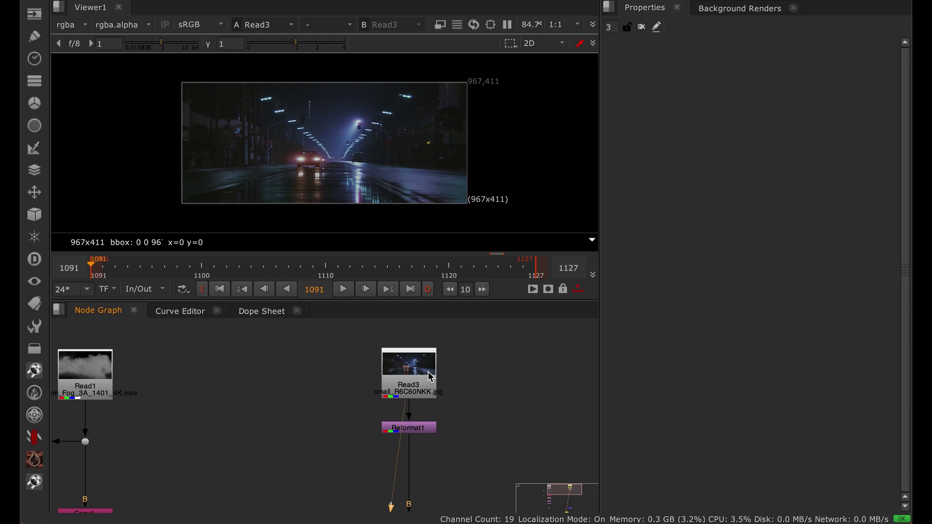
pyautogui.click(427, 429)
pyautogui.press('1')
pyautogui.scroll(-3, 484, 390)
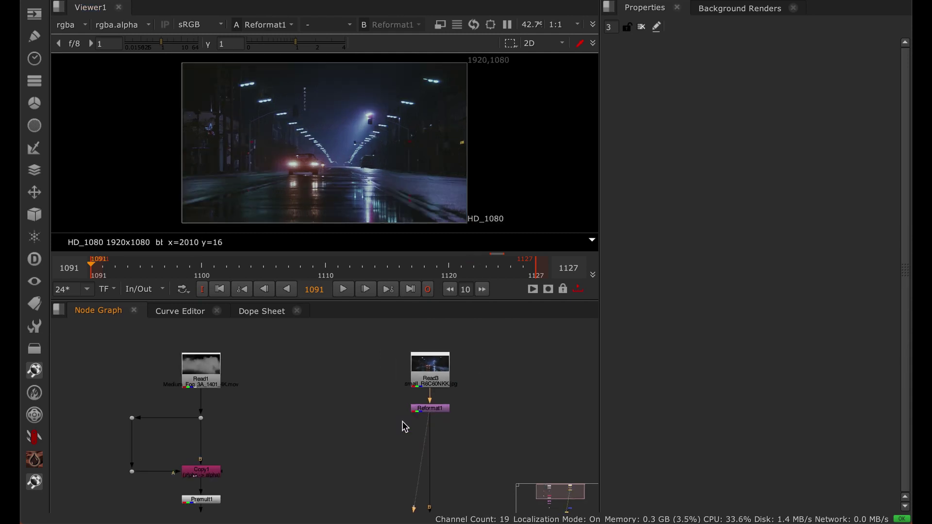
# Add a Keyer node and insert it into the branch running from the fog footage to the Copy1 node's A input.
pyautogui.scroll(3, 316, 370)
pyautogui.click(272, 369)
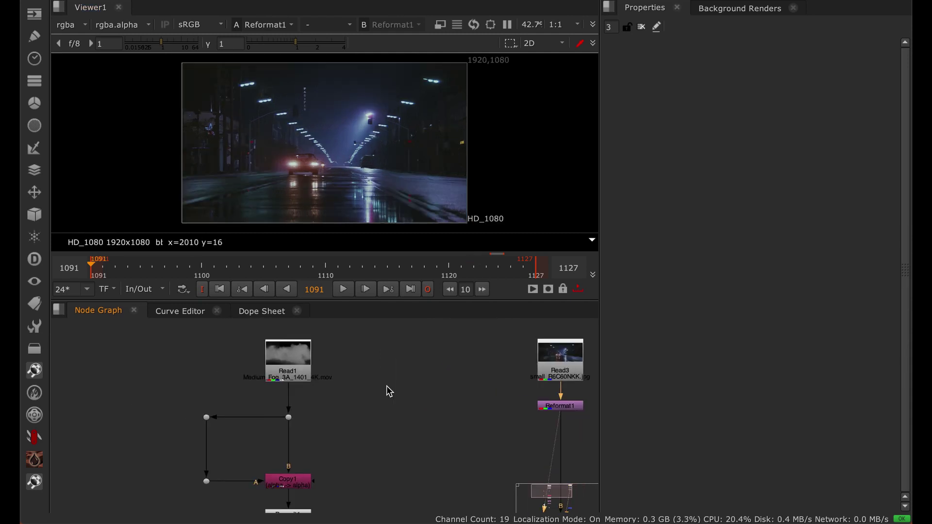
pyautogui.moveTo(385, 389); pyautogui.dragTo(292, 381, button='middle')
pyautogui.scroll(2, 291, 381)
pyautogui.press('1')
pyautogui.press('Tab')
pyautogui.write('keyer')
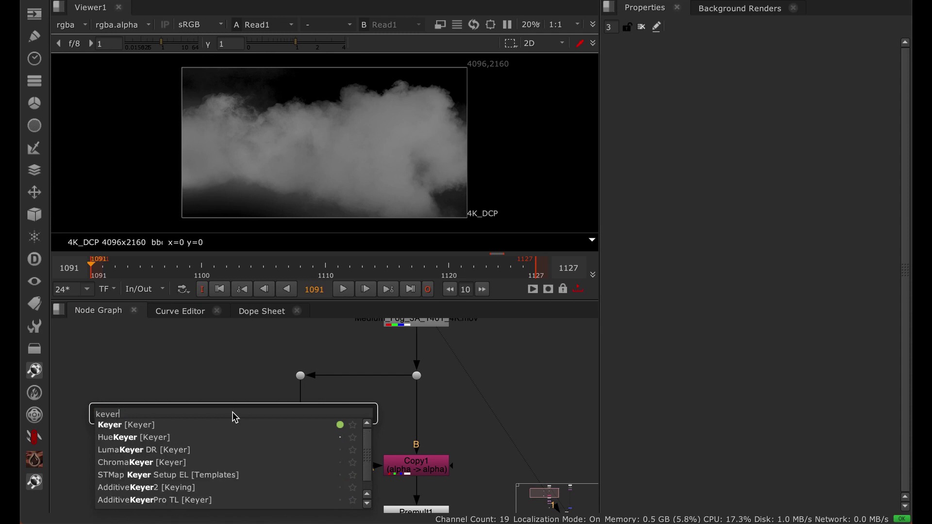
pyautogui.click(161, 420)
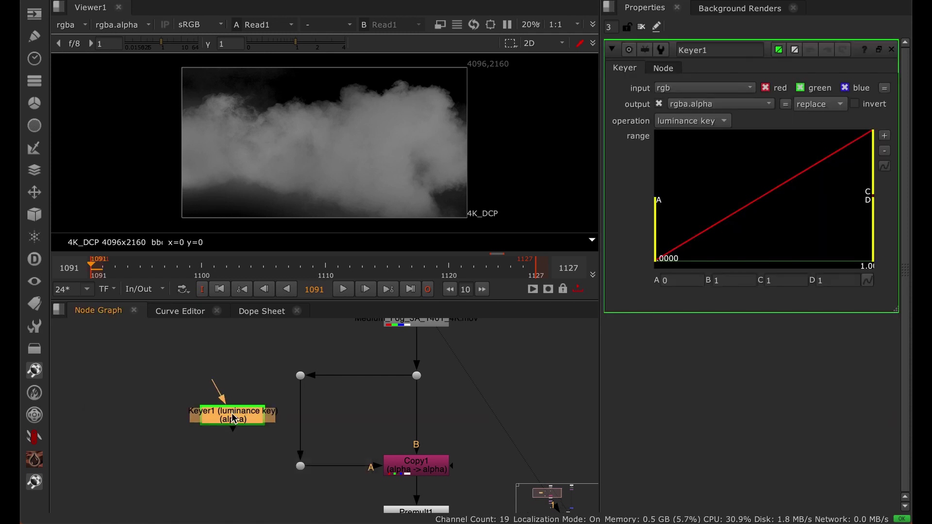
pyautogui.moveTo(231, 413); pyautogui.dragTo(300, 415)
# View the luminance keyer's output with the alpha layer displayed and the Viewer gamma raised to 2.55.
pyautogui.click(287, 418)
pyautogui.press('1')
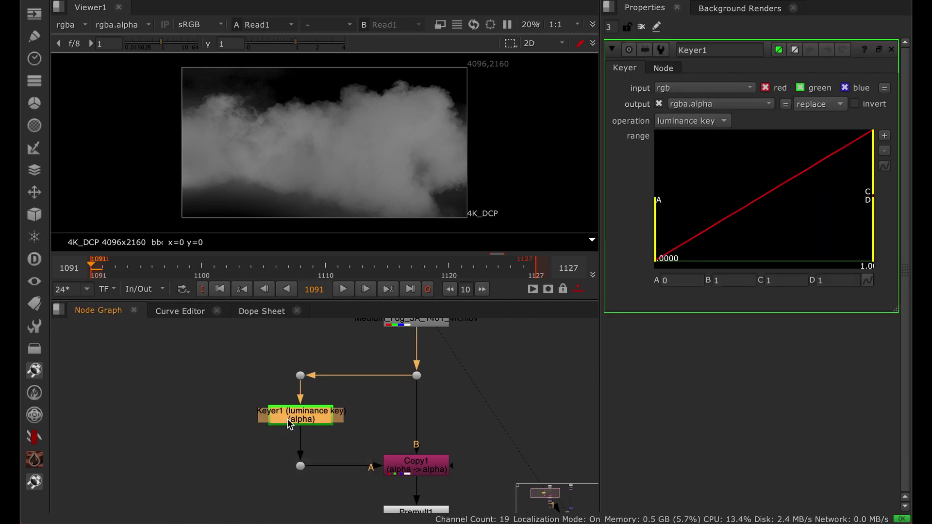
pyautogui.click(70, 25)
pyautogui.click(100, 84)
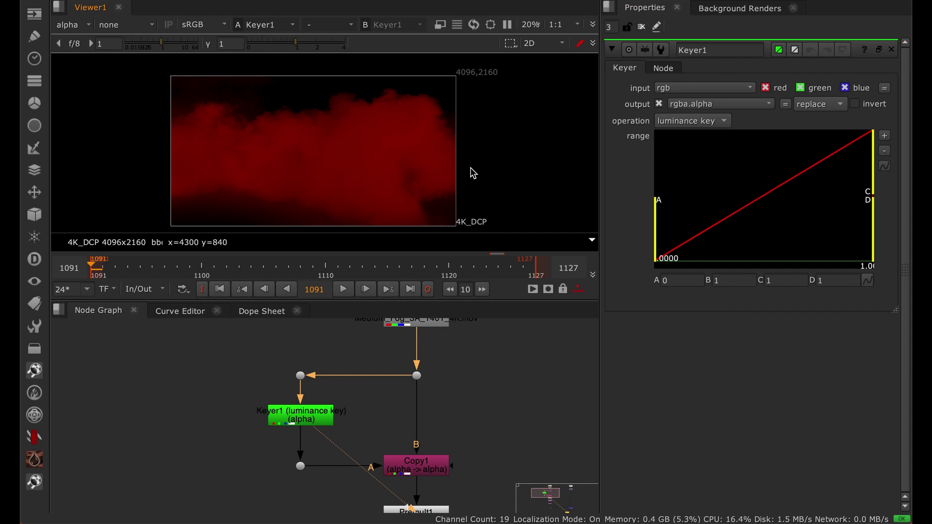
pyautogui.moveTo(302, 43); pyautogui.dragTo(324, 42)
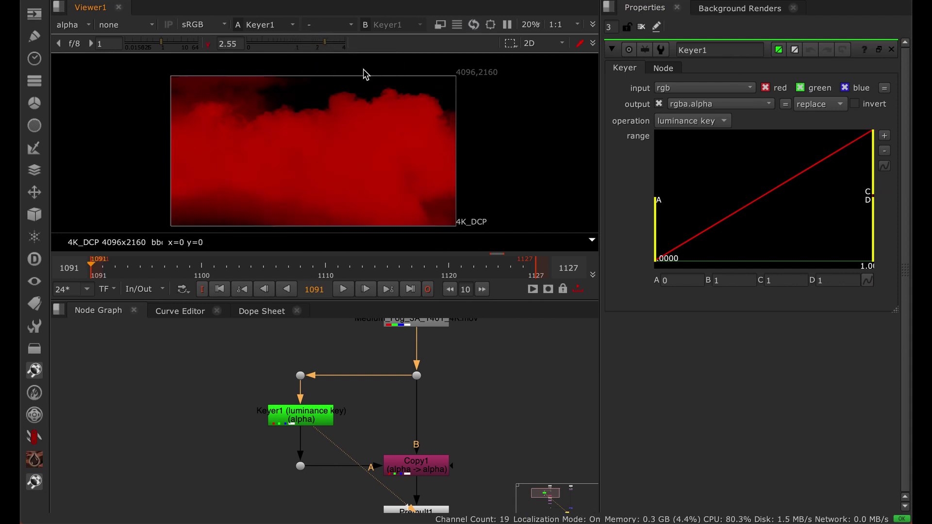
# Set the luminance keyer's range A value to 0.008.
pyautogui.write('.3')
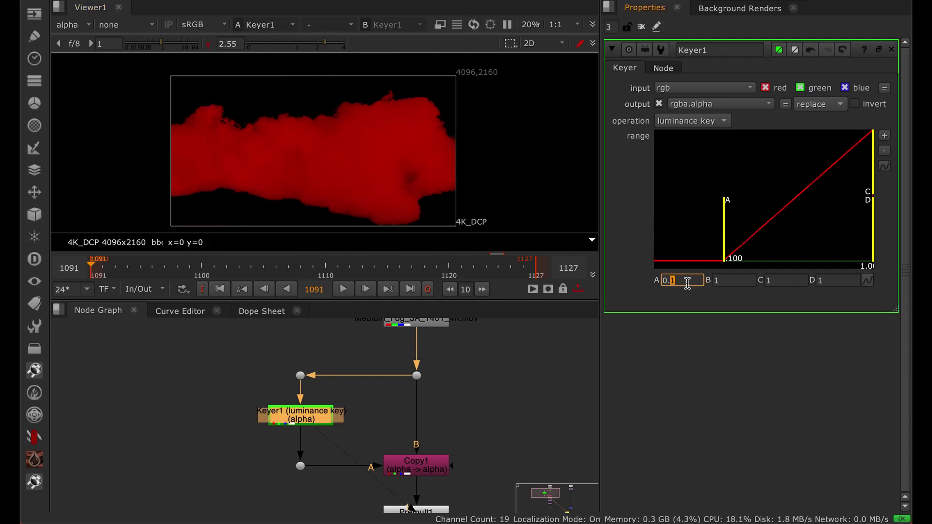
pyautogui.press('BackSpace')
pyautogui.write('01')
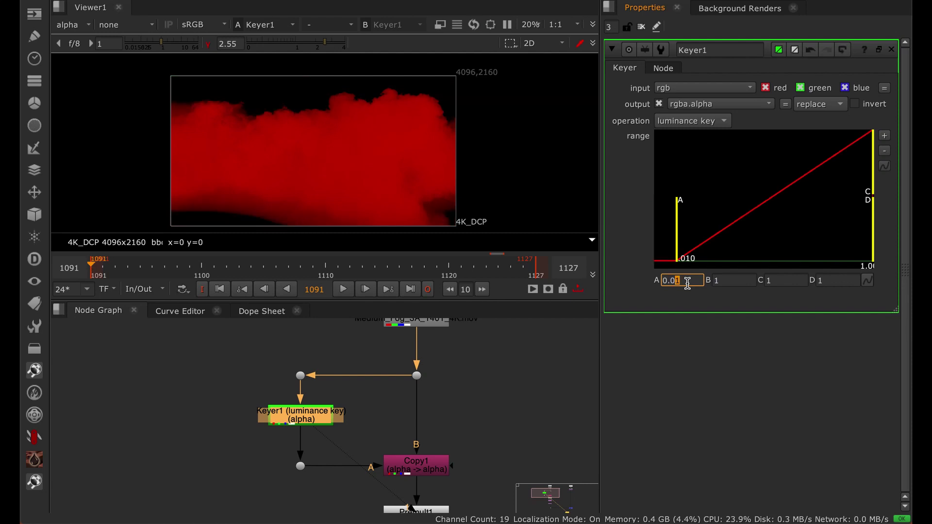
pyautogui.press('Down')
pyautogui.press('Right')
pyautogui.press('Up')
pyautogui.press('Up')
pyautogui.press('Up')
pyautogui.press('Up')
pyautogui.press('Up')
pyautogui.press('Up')
pyautogui.press('Up')
pyautogui.press('Up')
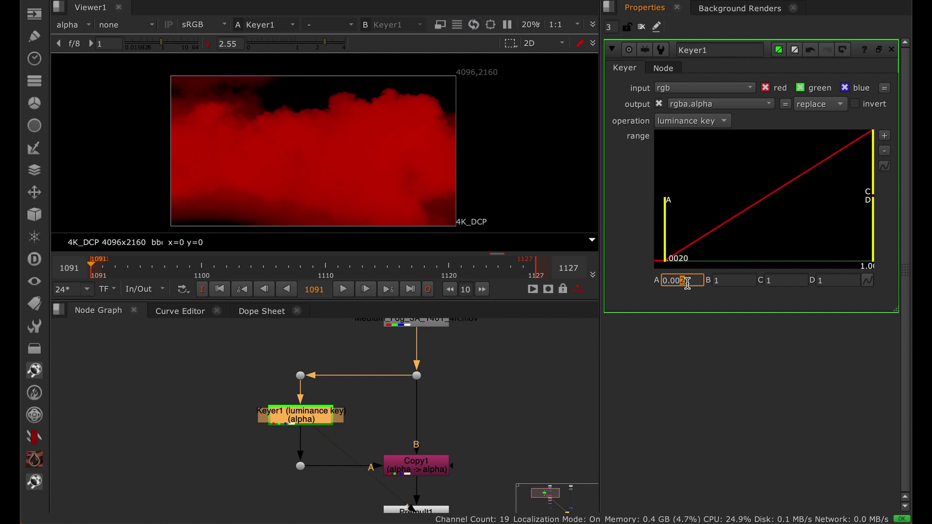
# Reset the Viewer to gamma 1 and the rgba layer, and lower the keyer's range B to about 0.9.
pyautogui.click(208, 44)
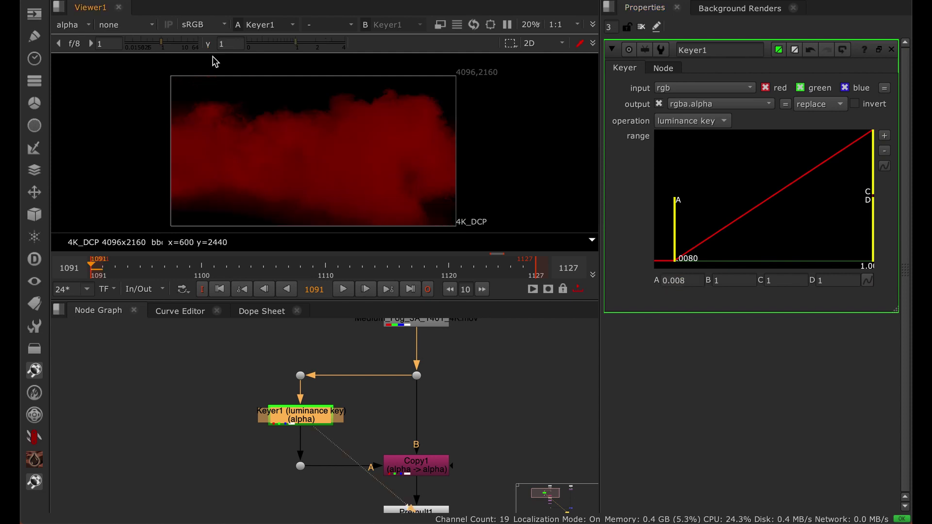
pyautogui.click(72, 24)
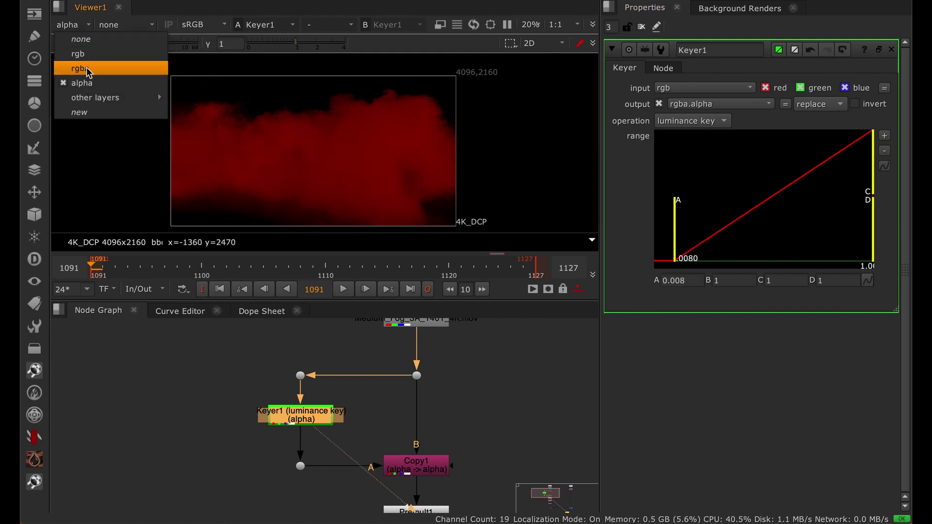
pyautogui.click(80, 69)
pyautogui.moveTo(874, 178); pyautogui.dragTo(863, 180)
# View the output of the Copy1 node and of the Premult1 node below it.
pyautogui.scroll(-3, 269, 416)
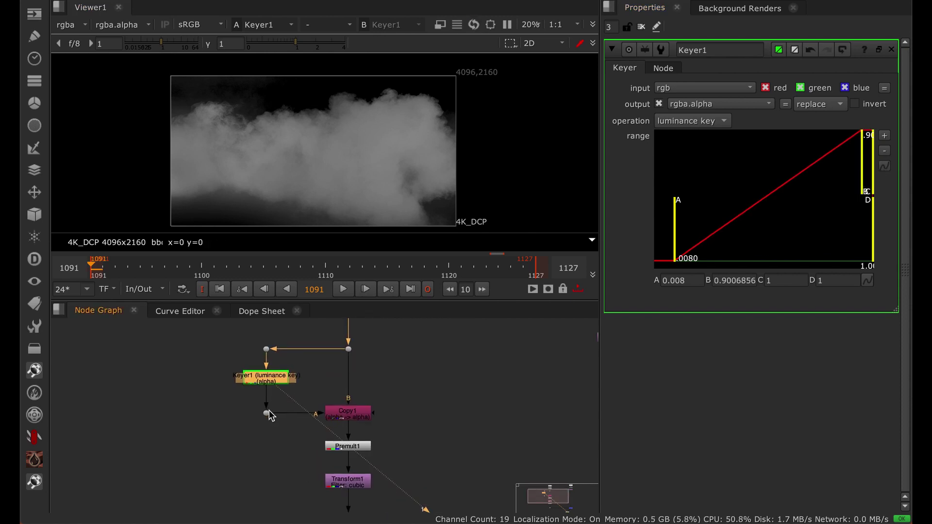
pyautogui.scroll(2, 339, 425)
pyautogui.click(354, 418)
pyautogui.press('1')
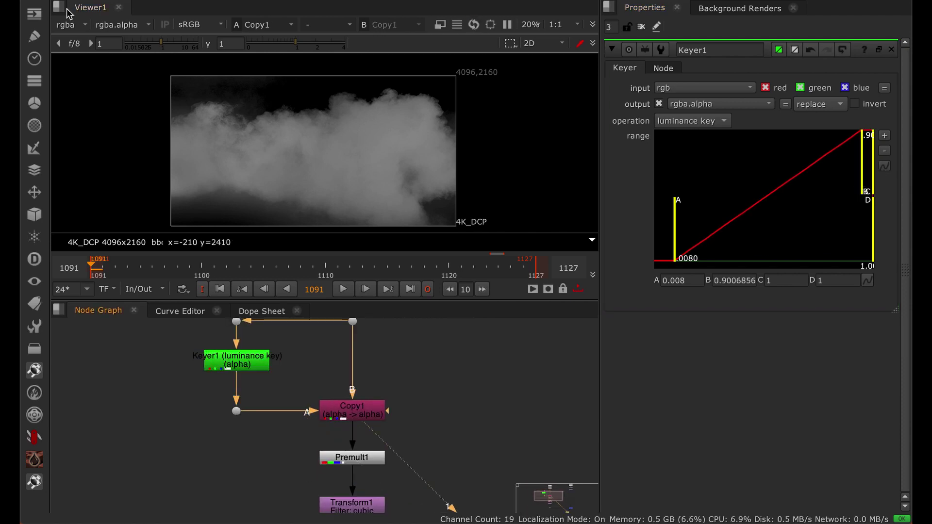
pyautogui.click(353, 458)
pyautogui.press('1')
# Disable the Transform1 node and view the Reformat2 output of the fog branch.
pyautogui.click(360, 508)
pyautogui.moveTo(360, 508); pyautogui.dragTo(351, 366, button='middle')
pyautogui.press('d')
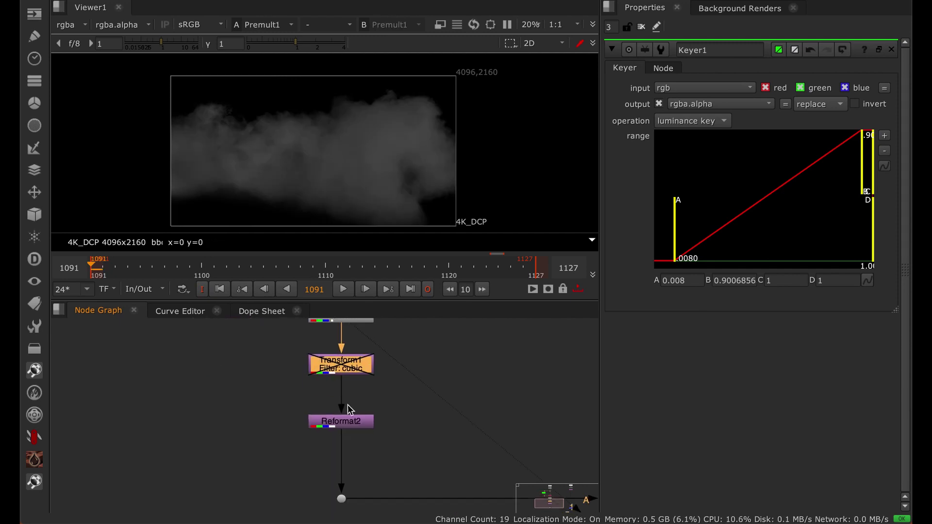
pyautogui.click(347, 420)
pyautogui.press('1')
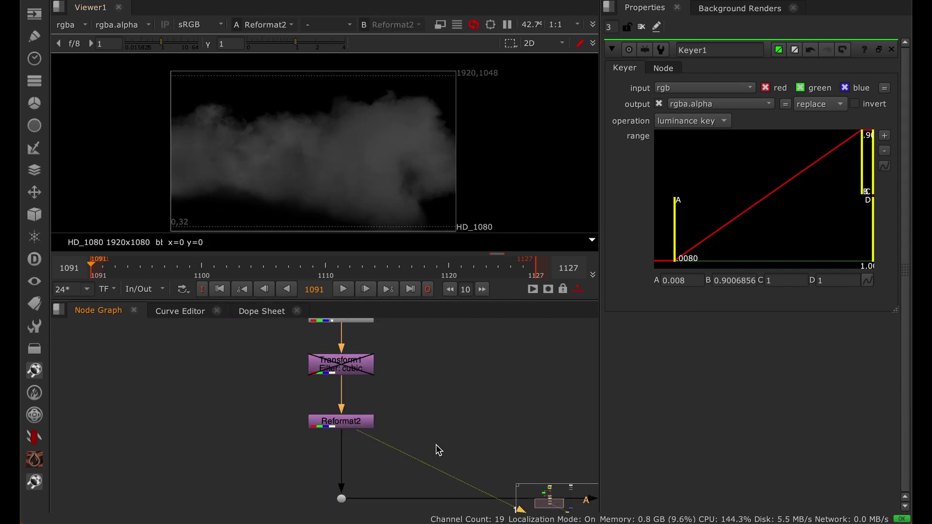
# View the Merge1 composite in an enlarged Viewer to examine how the fog sits over the street, and restore the layout.
pyautogui.scroll(-2, 440, 449)
pyautogui.moveTo(439, 449); pyautogui.dragTo(240, 424, button='middle')
pyautogui.moveTo(470, 457); pyautogui.dragTo(345, 445, button='middle')
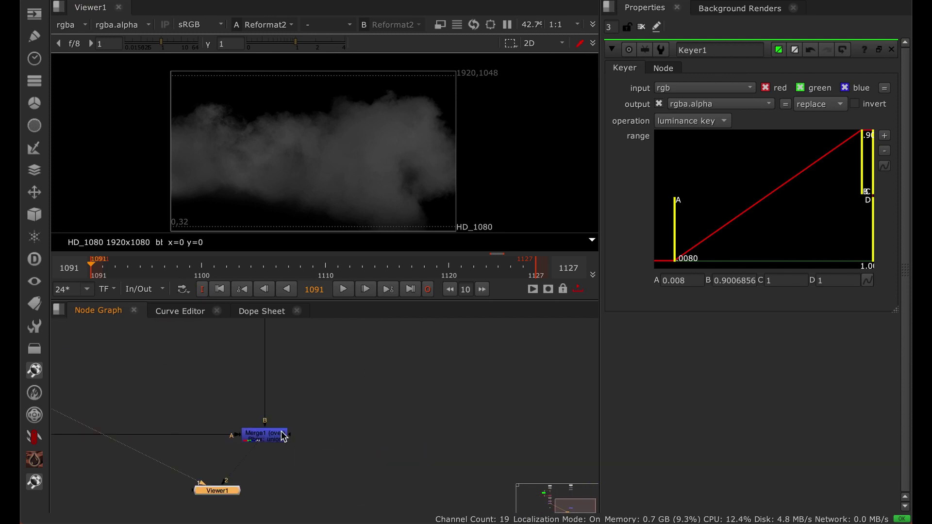
pyautogui.click(252, 437)
pyautogui.press('1')
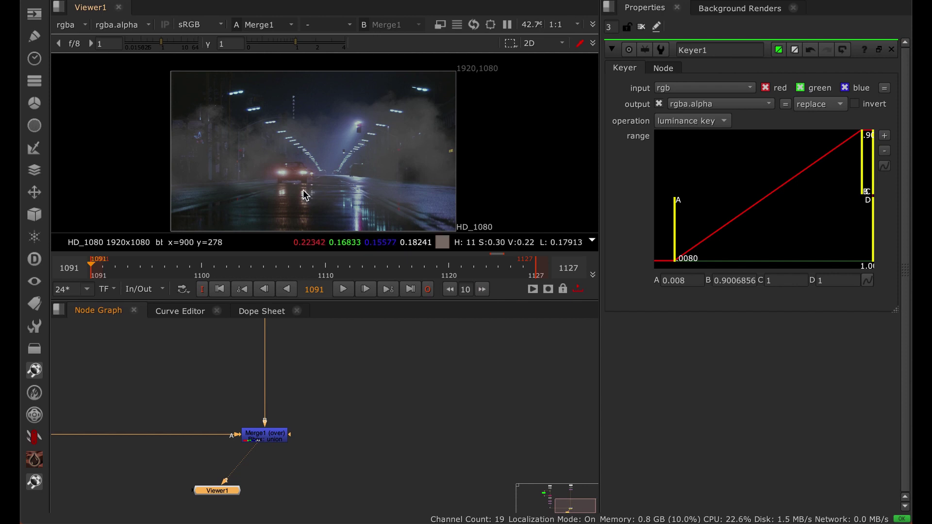
pyautogui.scroll(2, 291, 187)
pyautogui.press('space')
pyautogui.scroll(2, 404, 257)
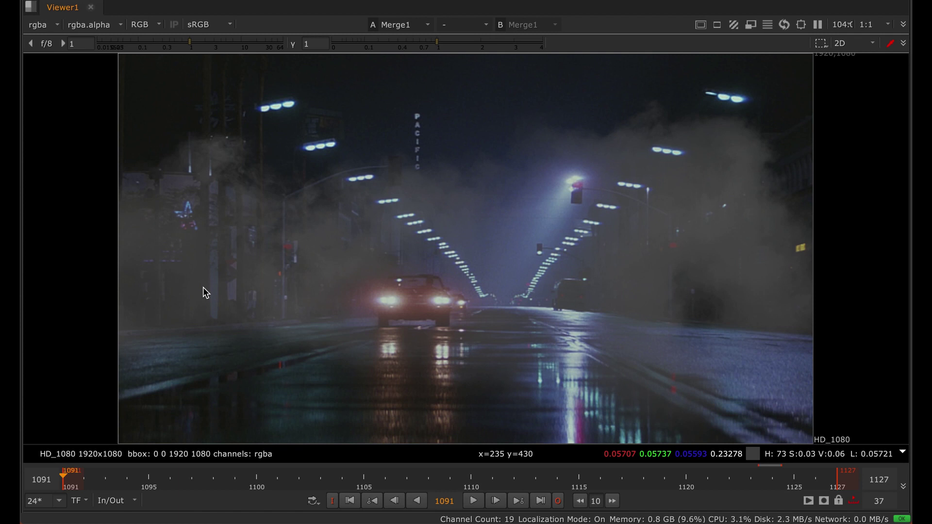
pyautogui.press('space')
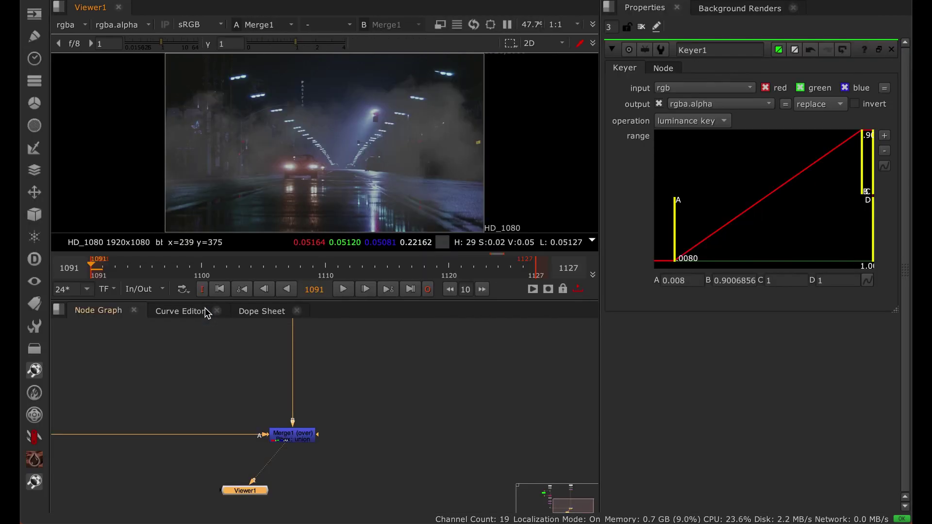
# Add a Grade node on the street image branch above Merge1, with its mask input connected to Reformat2.
pyautogui.press('f')
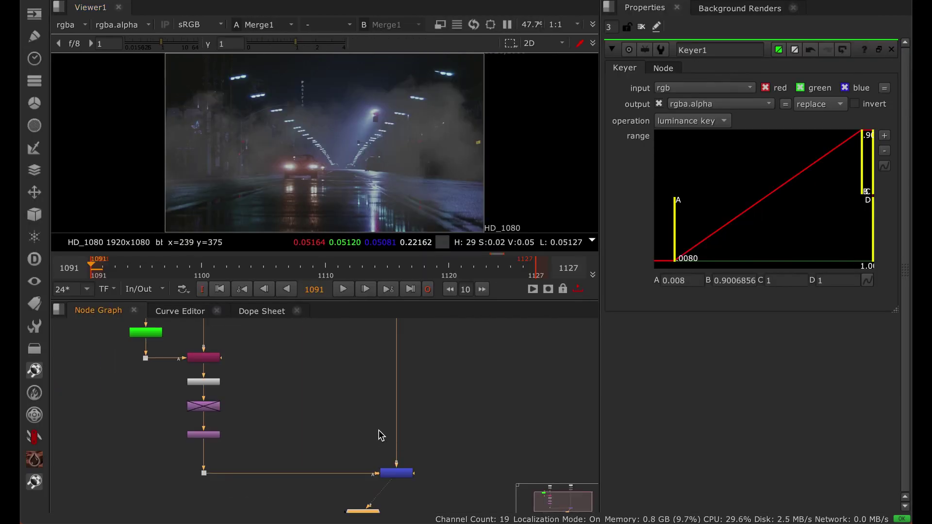
pyautogui.press('g')
pyautogui.moveTo(413, 423); pyautogui.dragTo(210, 441)
pyautogui.moveTo(401, 414); pyautogui.dragTo(400, 423)
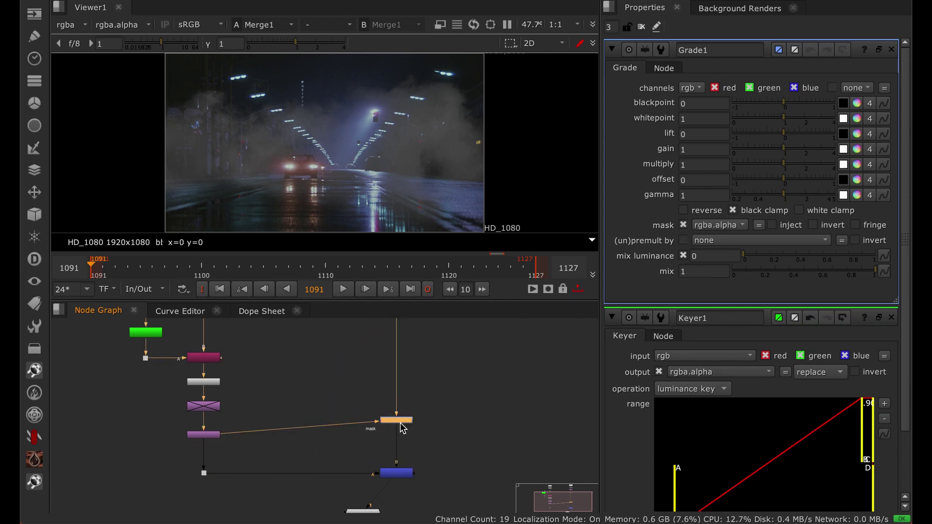
# Set the Grade node's gain to 0.8.
pyautogui.click(714, 151)
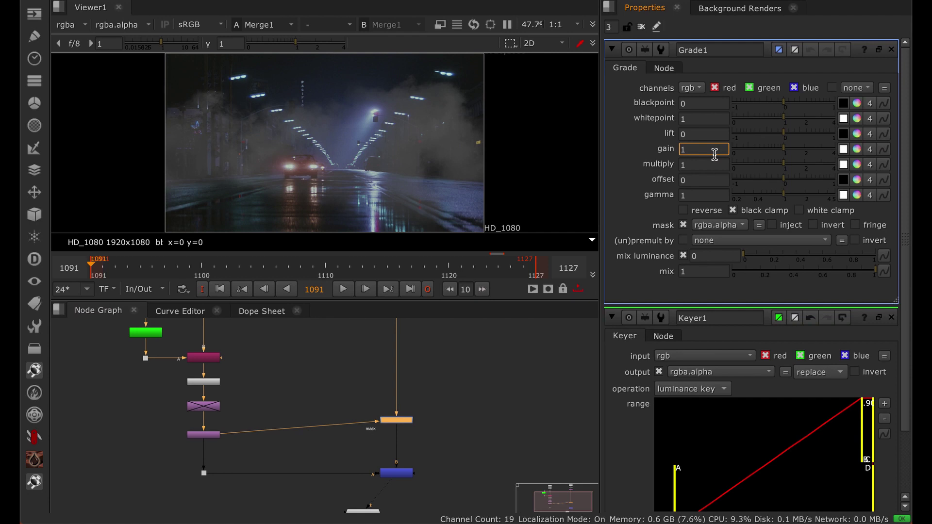
pyautogui.press('BackSpace')
pyautogui.write('.9')
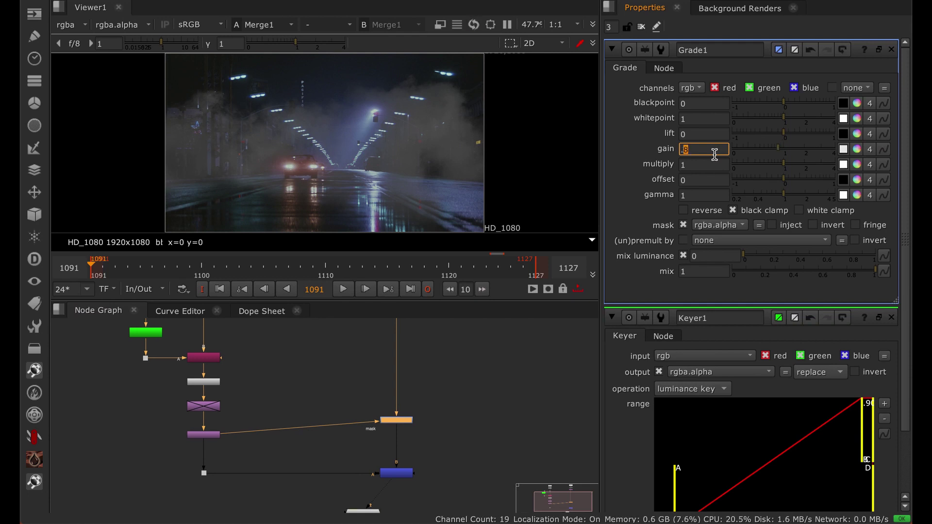
# Toggle the Grade node off and on repeatedly, also in the enlarged Viewer, to compare its effect behind the fog.
pyautogui.write('d')
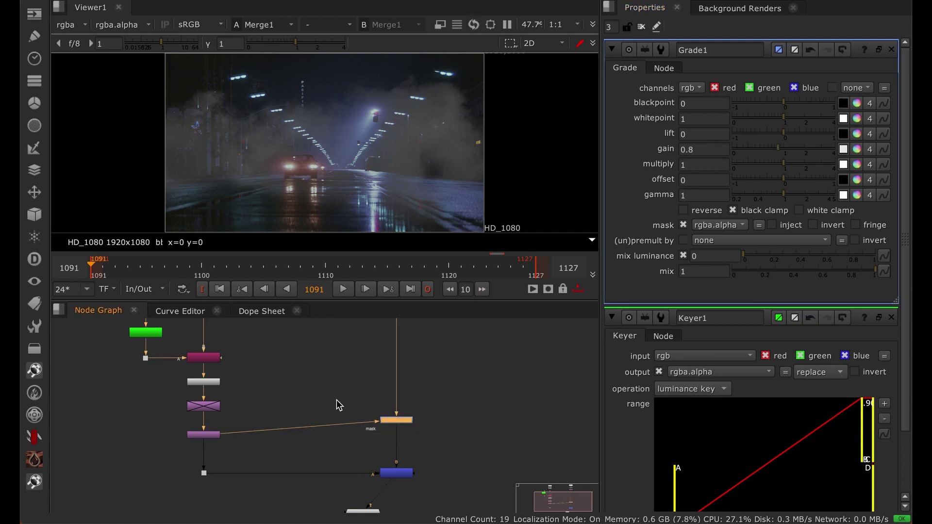
pyautogui.press('d')
pyautogui.press('d')
pyautogui.press('d')
pyautogui.press('d')
pyautogui.press('d')
pyautogui.press('d')
pyautogui.press('d')
pyautogui.press('d')
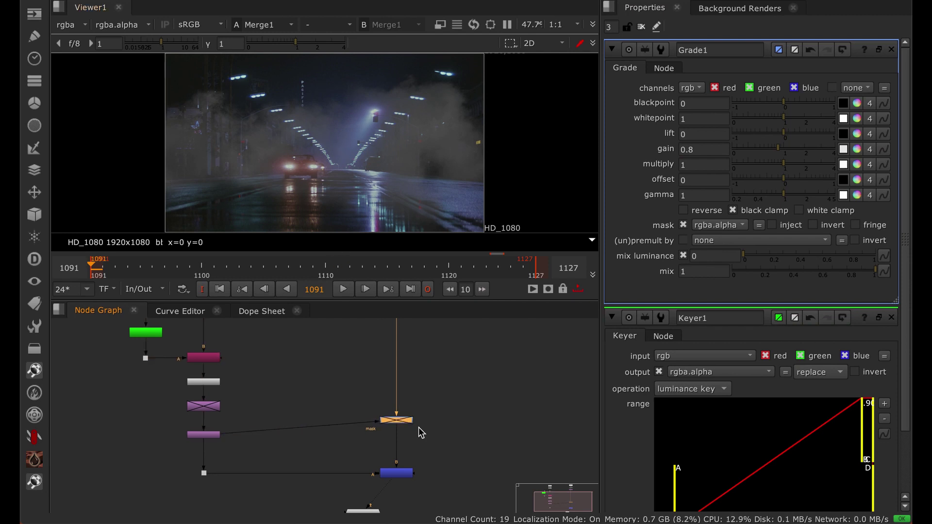
pyautogui.press('space')
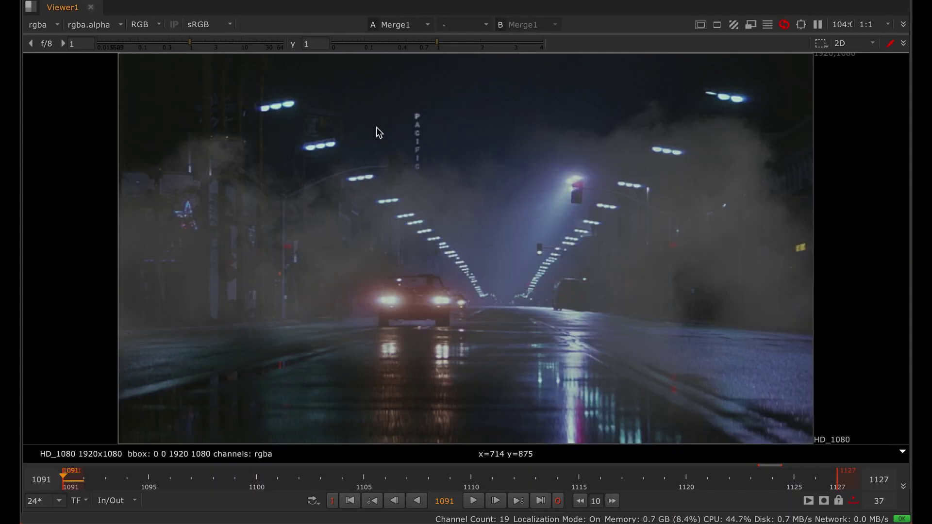
pyautogui.press('d')
pyautogui.press('d')
pyautogui.press('d')
pyautogui.press('d')
pyautogui.press('d')
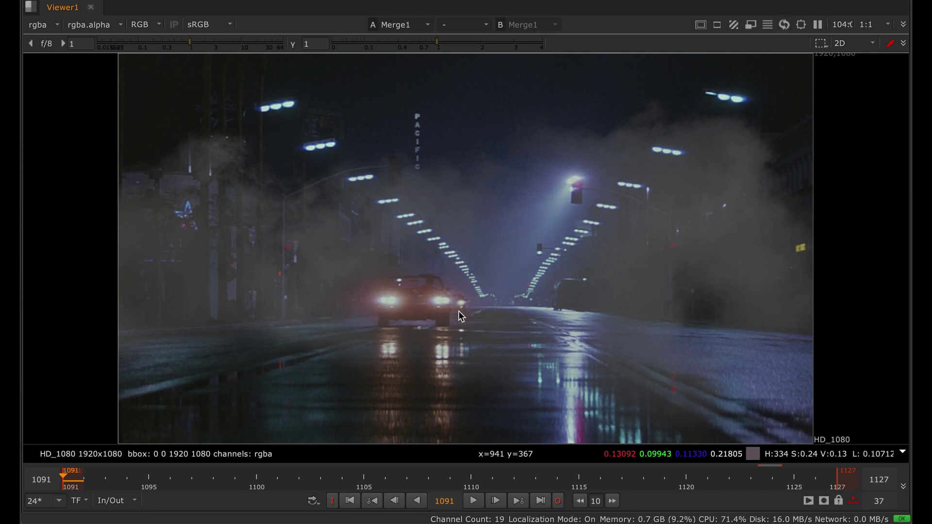
pyautogui.press('space')
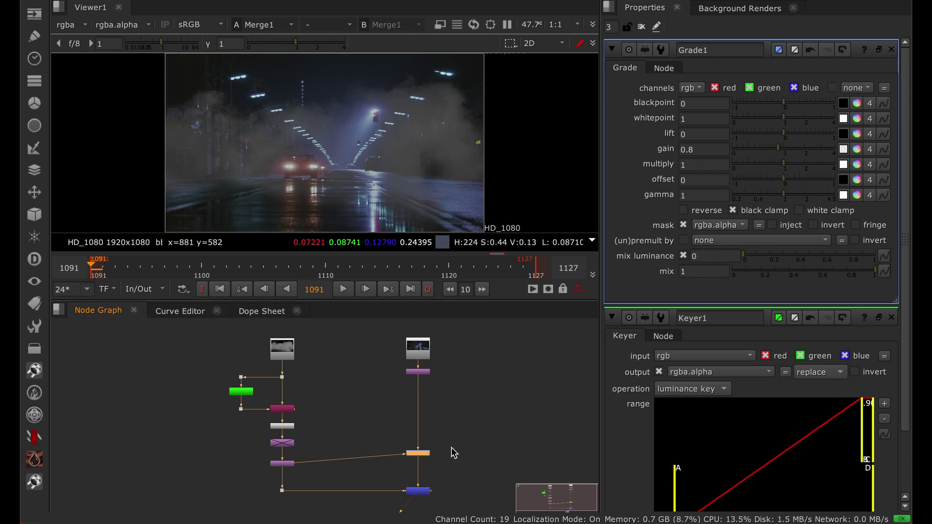
# Set Grade1's gain to 0.3 and inspect the area around the fog's upper edges in the enlarged Viewer.
pyautogui.moveTo(772, 150); pyautogui.dragTo(761, 150)
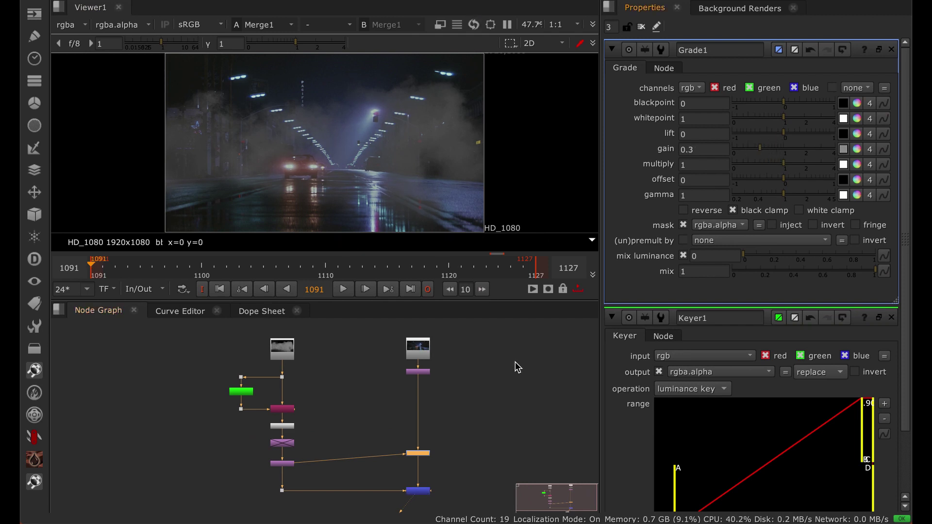
pyautogui.click(423, 455)
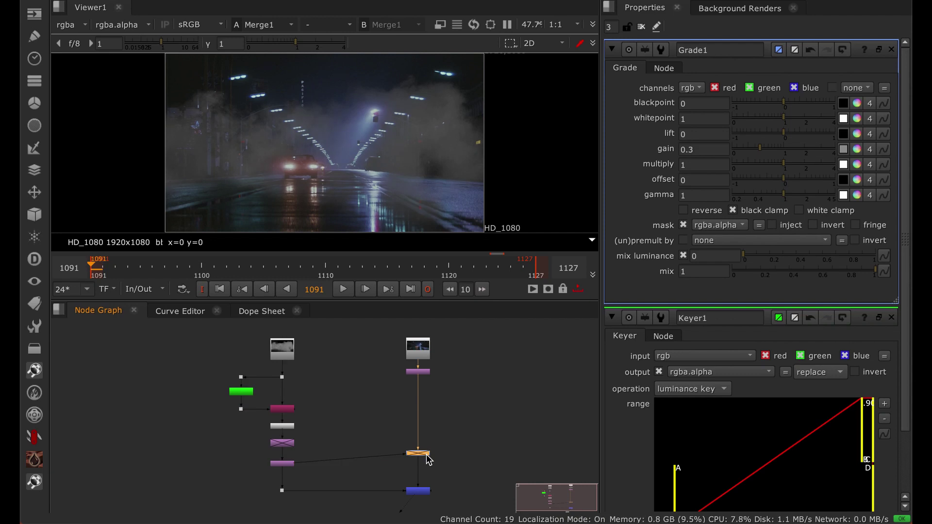
pyautogui.press('space')
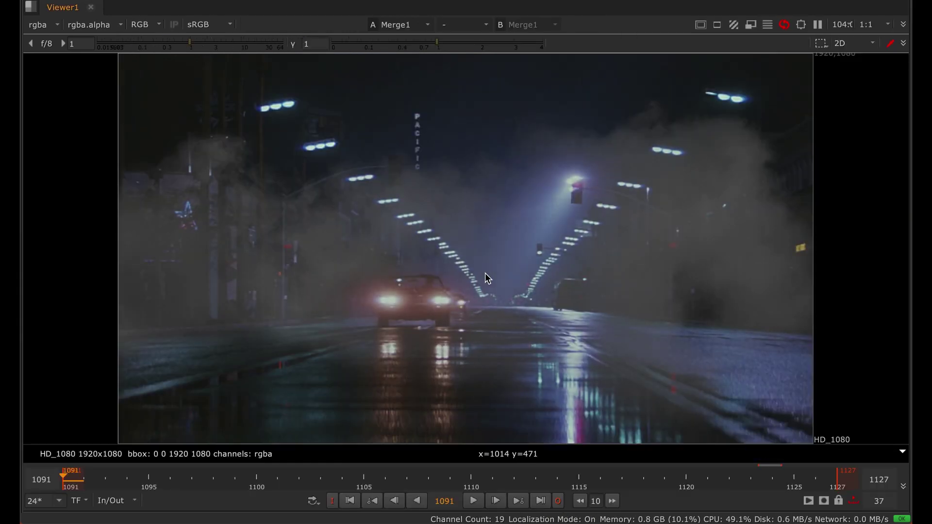
pyautogui.scroll(6, 460, 152)
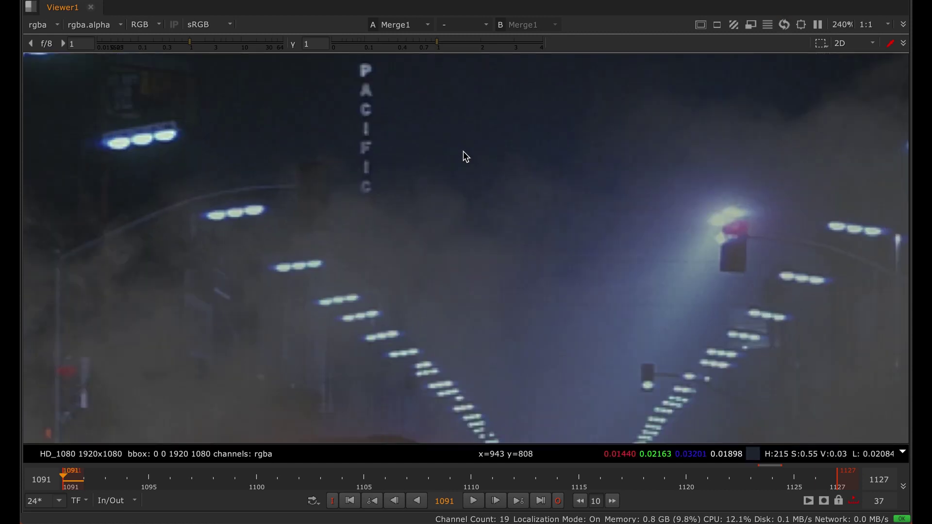
pyautogui.moveTo(462, 156); pyautogui.dragTo(290, 306, button='middle')
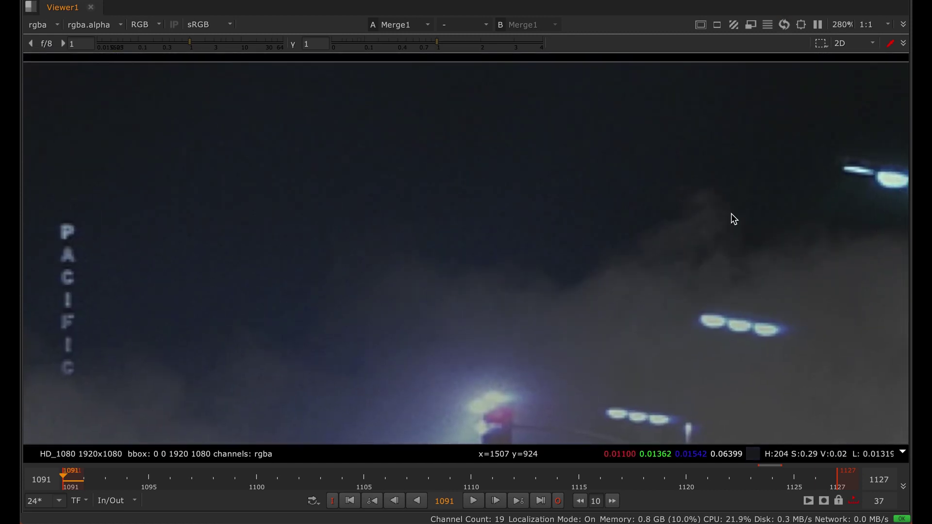
pyautogui.scroll(-2, 574, 294)
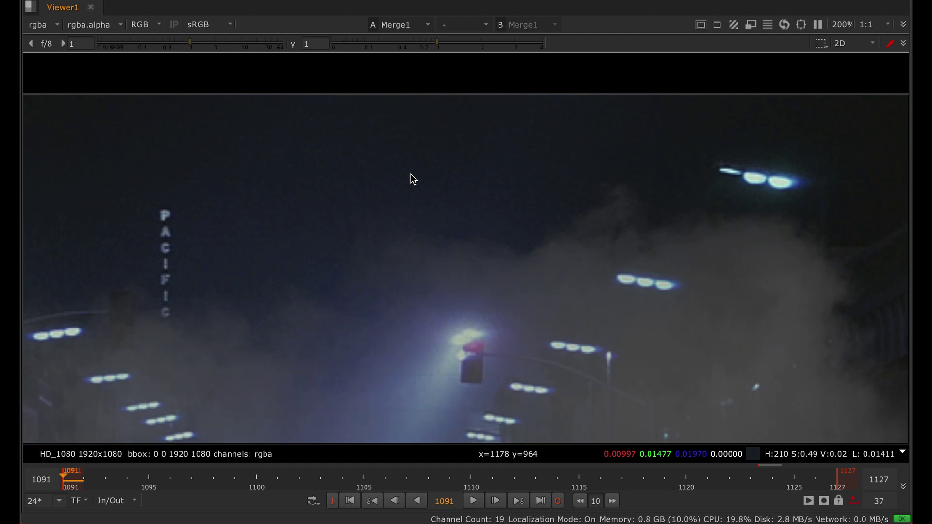
pyautogui.press('space')
pyautogui.scroll(-5, 418, 185)
pyautogui.scroll(1, 273, 152)
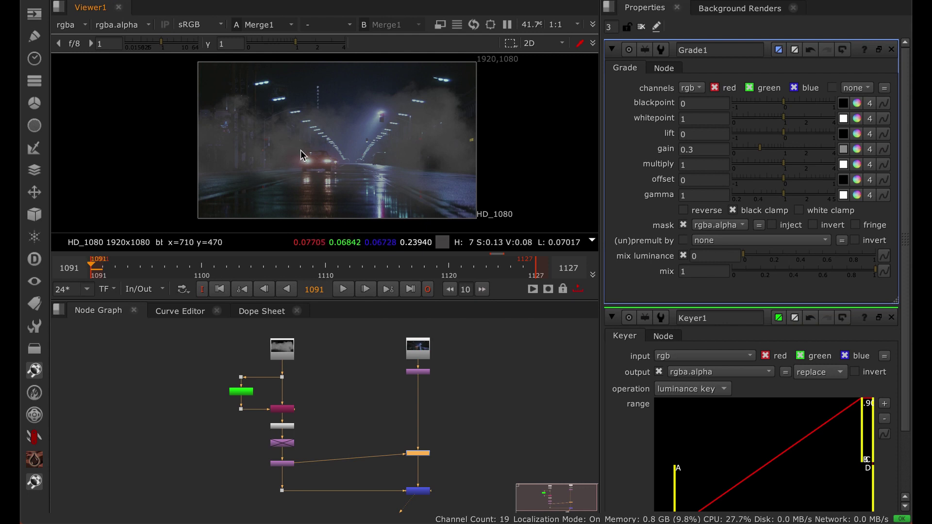
# Space out the nodes below Copy1 on the fog branch and insert a Grade node between Copy1 and Premult1.
pyautogui.moveTo(301, 447); pyautogui.dragTo(345, 432, button='middle')
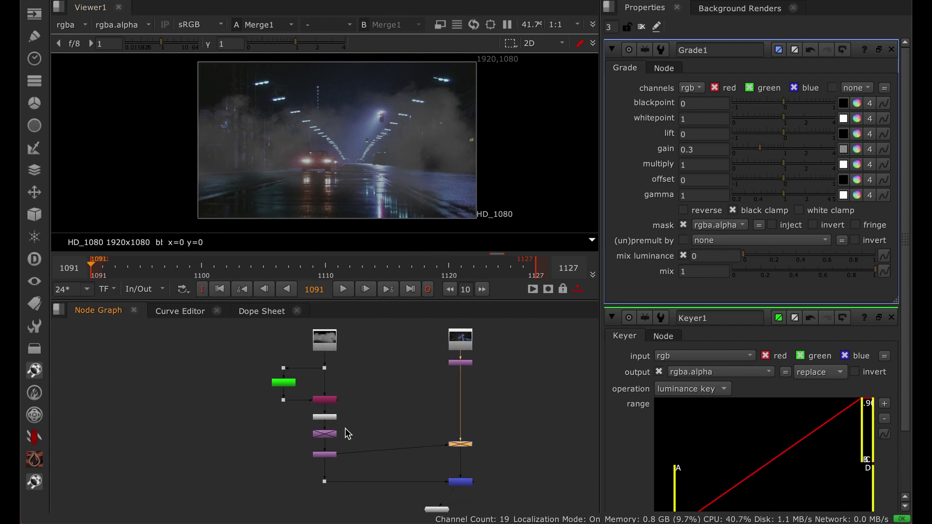
pyautogui.moveTo(369, 403); pyautogui.dragTo(341, 402, button='middle')
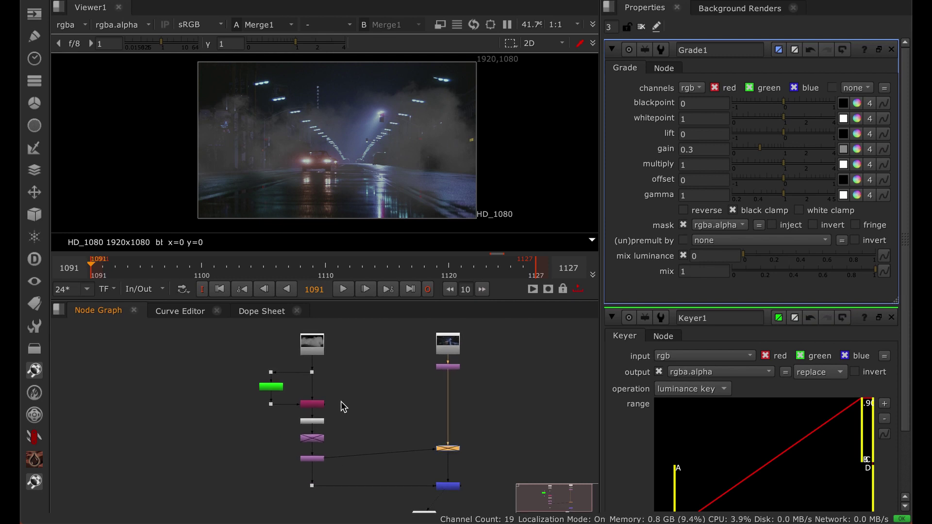
pyautogui.moveTo(267, 429); pyautogui.dragTo(382, 474)
pyautogui.moveTo(318, 459); pyautogui.dragTo(319, 470)
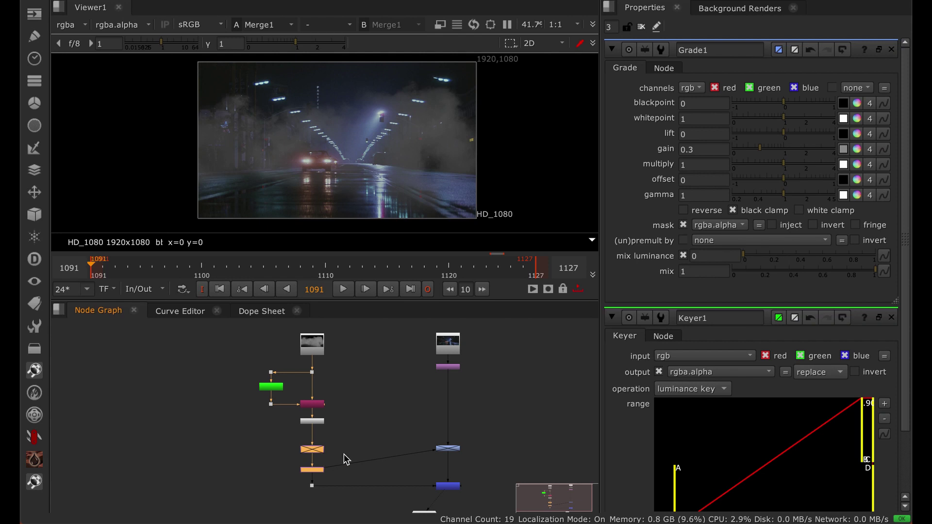
pyautogui.click(348, 432)
pyautogui.moveTo(320, 421); pyautogui.dragTo(322, 432)
pyautogui.scroll(2, 325, 418)
pyautogui.click(327, 418)
pyautogui.press('g')
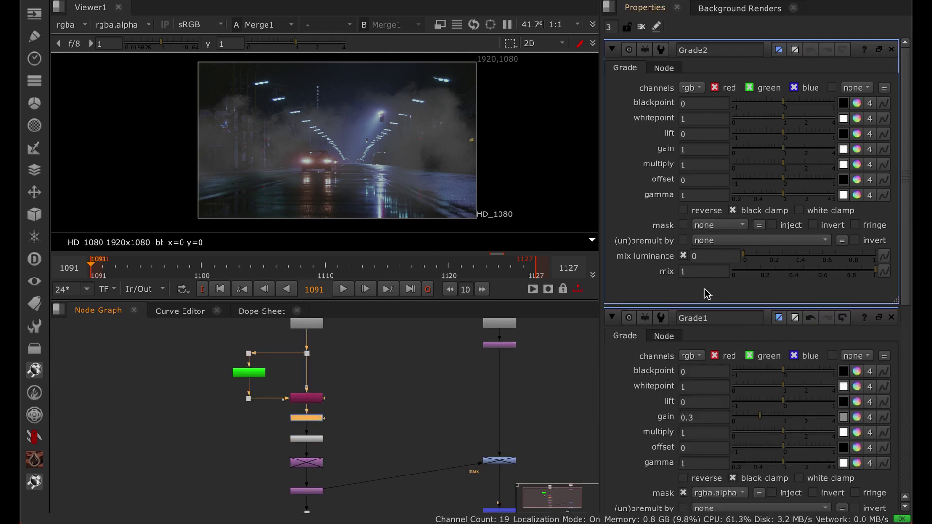
# Set Grade2's gain to 1.9 and inspect the fog around the car and street lights.
pyautogui.click(713, 151)
pyautogui.write('.2')
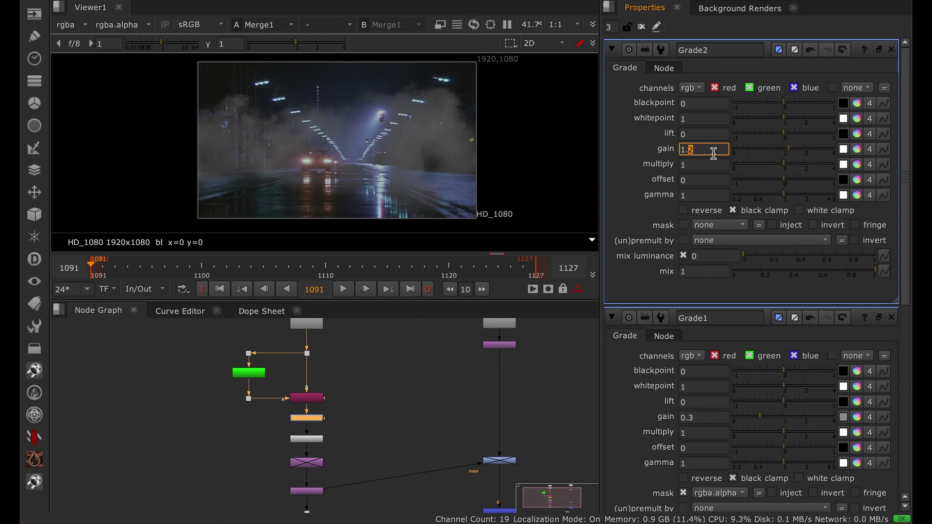
pyautogui.press('Up')
pyautogui.press('Up')
pyautogui.press('Up')
pyautogui.press('Up')
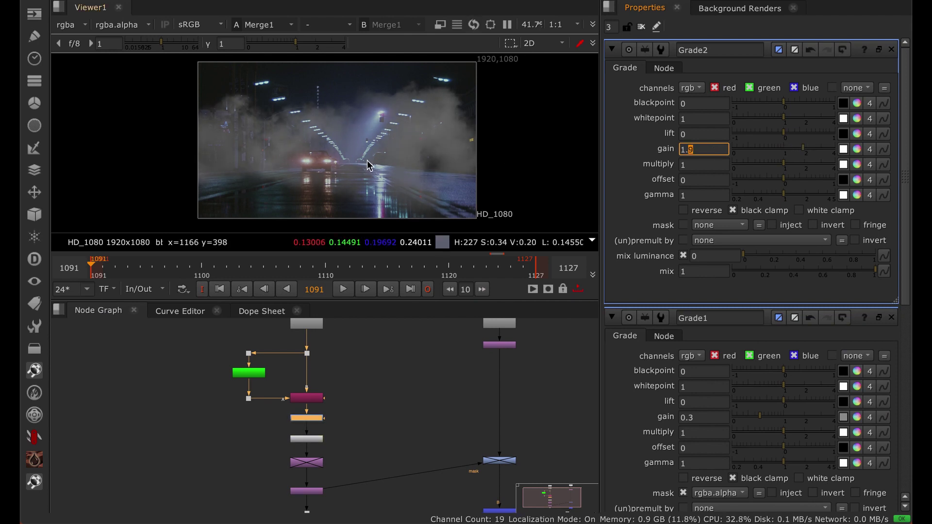
pyautogui.scroll(1, 243, 170)
pyautogui.scroll(4, 221, 171)
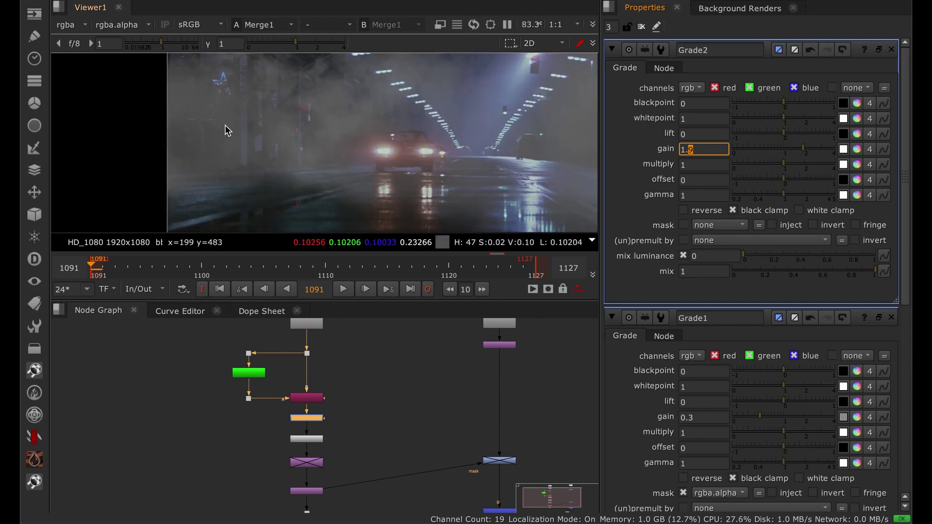
pyautogui.scroll(-1, 225, 126)
pyautogui.moveTo(376, 148); pyautogui.dragTo(264, 173, button='middle')
pyautogui.moveTo(376, 386); pyautogui.dragTo(362, 363, button='middle')
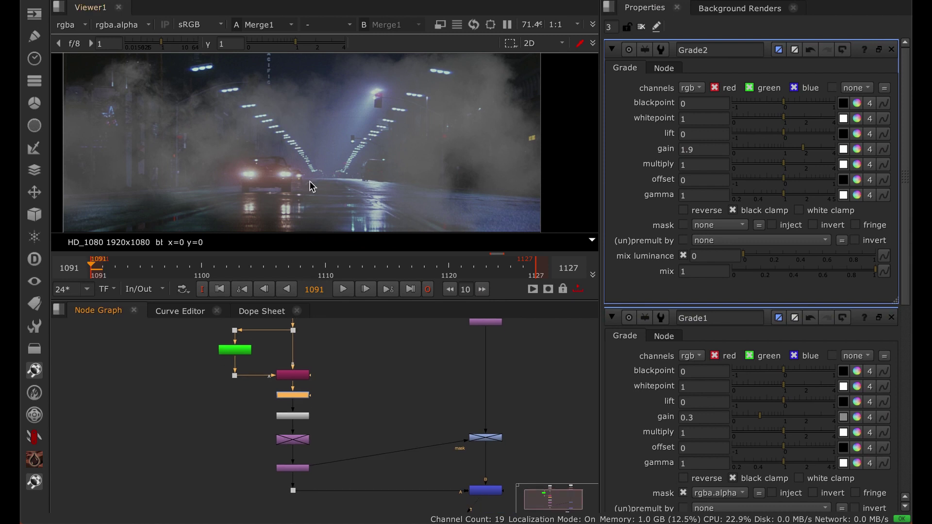
# Toggle Merge1 off and on repeatedly to compare the street image with and without the fog.
pyautogui.scroll(-1, 311, 187)
pyautogui.moveTo(458, 439); pyautogui.dragTo(426, 377, button='middle')
pyautogui.click(457, 431)
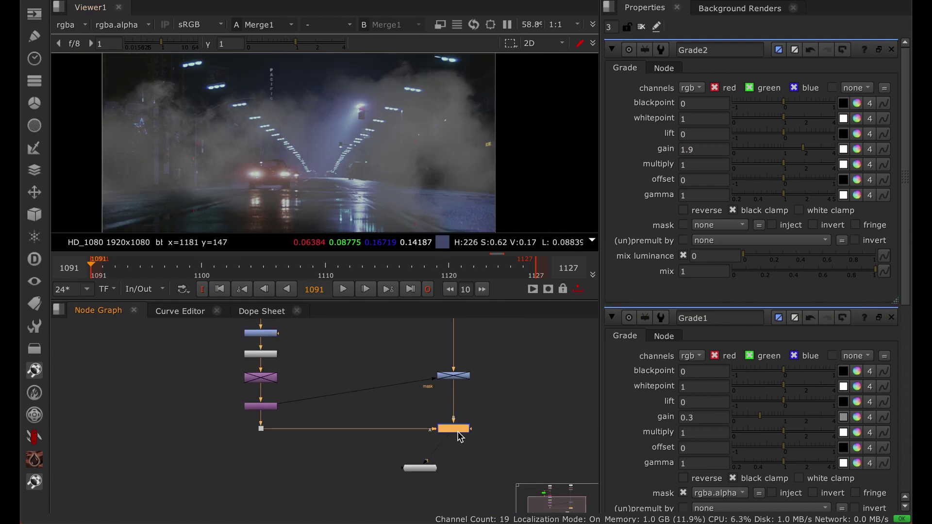
pyautogui.press('d')
pyautogui.press('d')
pyautogui.press('d')
pyautogui.press('d')
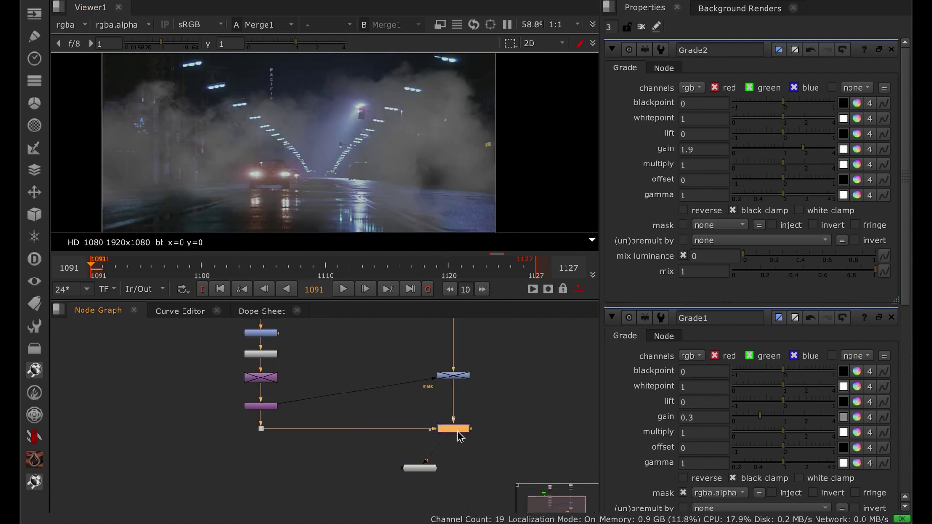
pyautogui.press('d')
pyautogui.press('d')
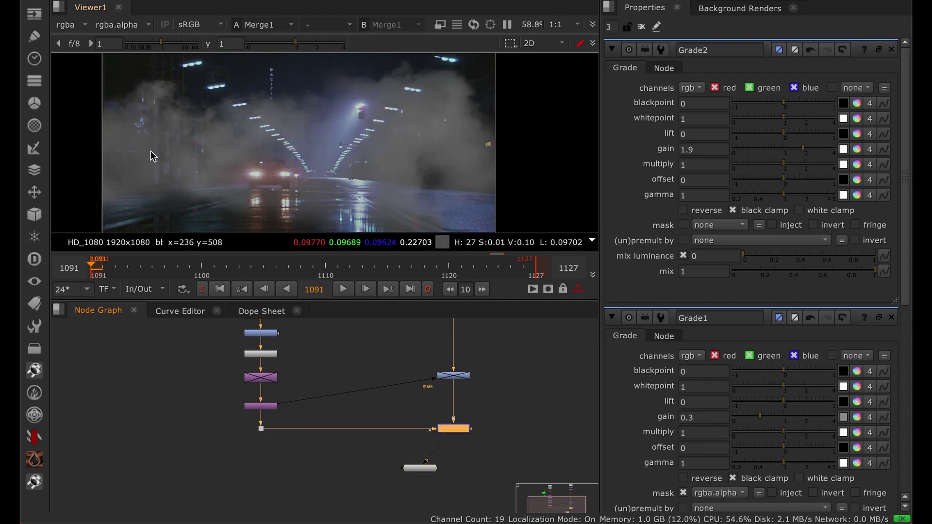
pyautogui.press('d')
pyautogui.press('d')
pyautogui.press('d')
pyautogui.press('d')
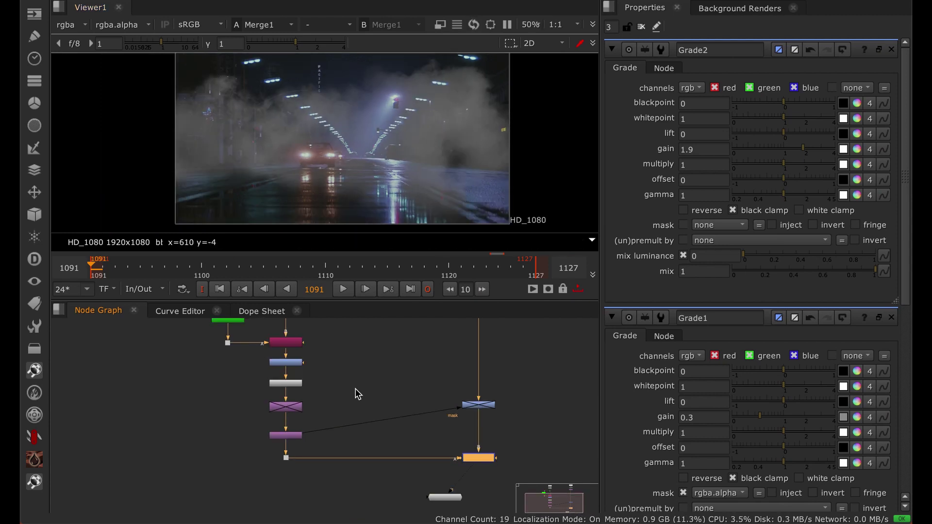
# Select Grade1 and examine the whole composite fitted in the enlarged Viewer, restoring the layout after the check.
pyautogui.click(487, 405)
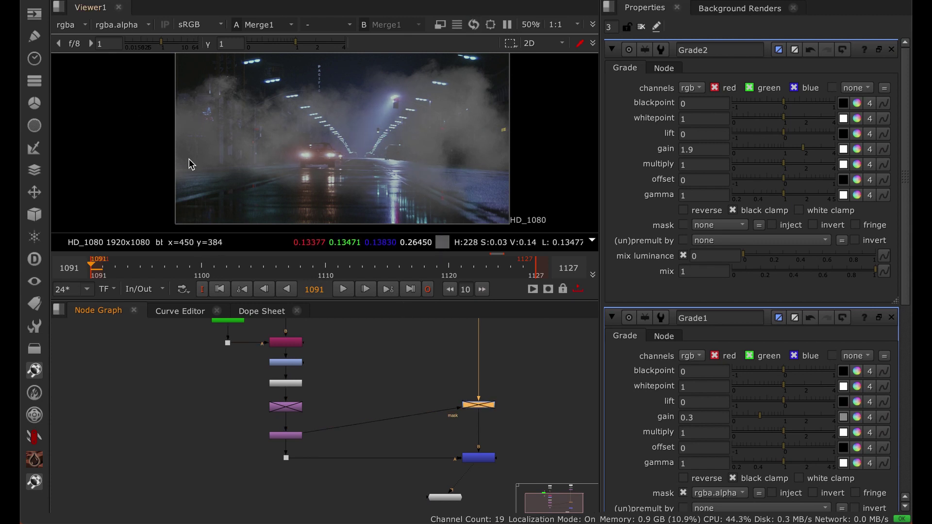
pyautogui.press('space')
pyautogui.press('f')
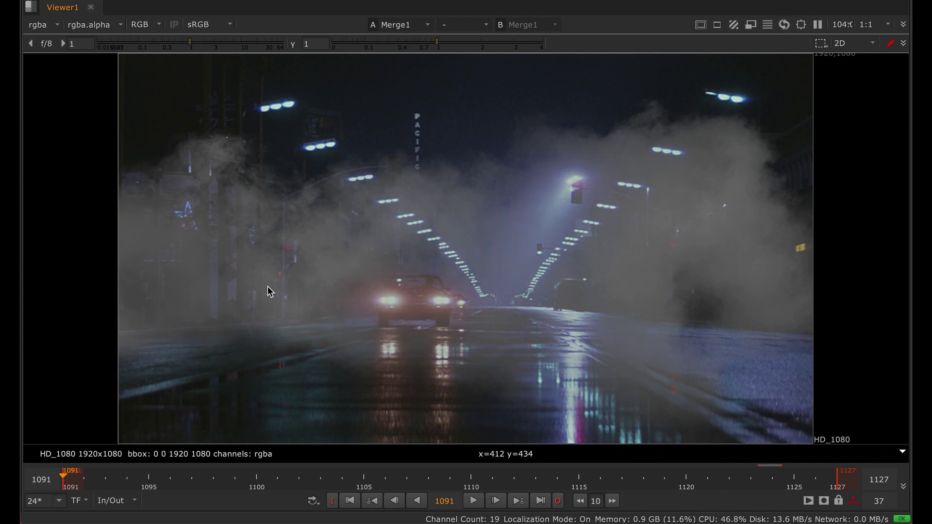
pyautogui.press('space')
pyautogui.press('f')
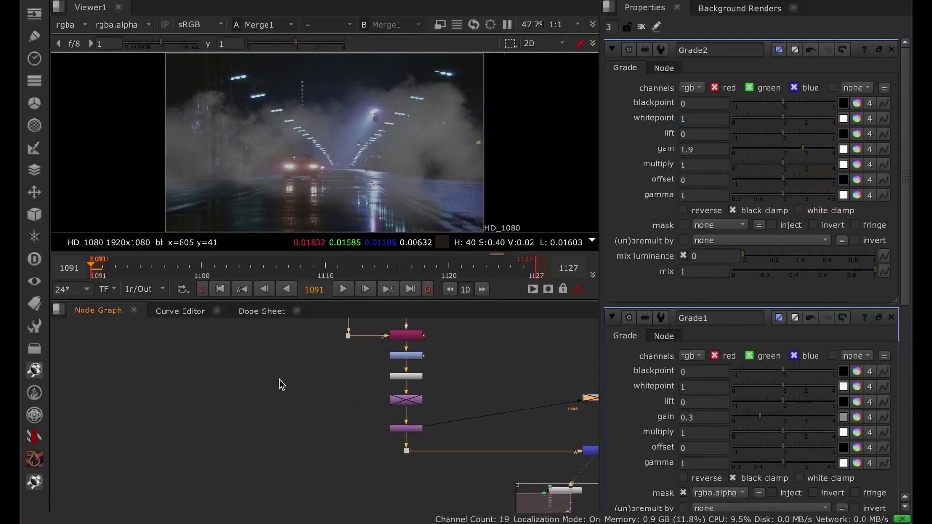
# View the output of Premult1 on the fog branch in the Viewer.
pyautogui.scroll(2, 409, 394)
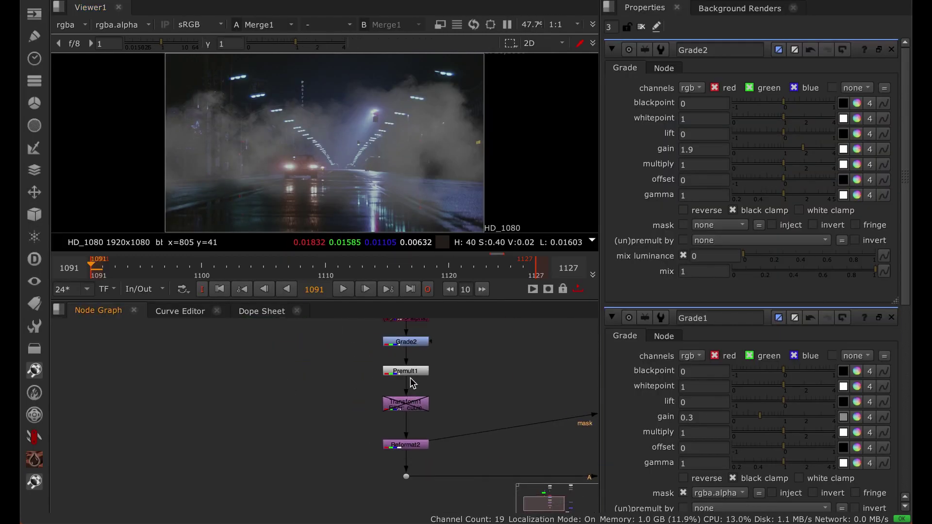
pyautogui.moveTo(468, 386); pyautogui.dragTo(392, 408, button='middle')
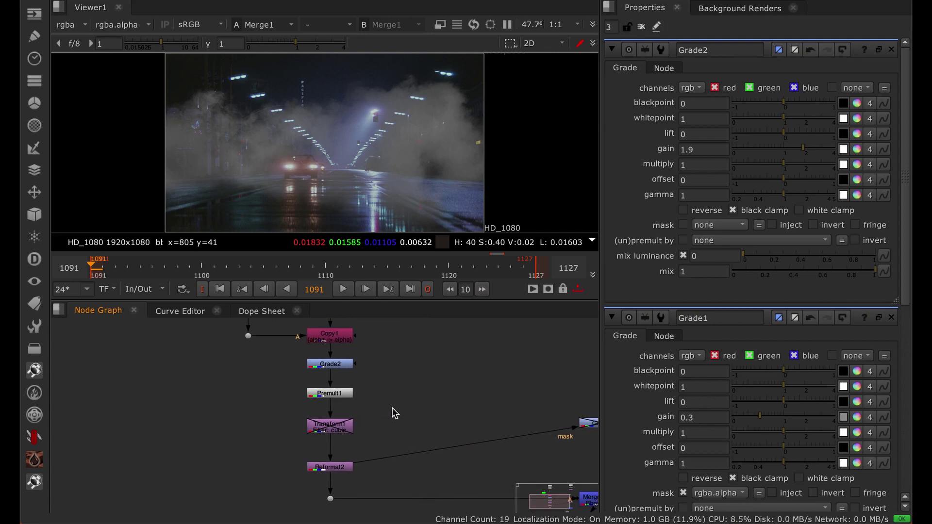
pyautogui.click(329, 396)
pyautogui.press('1')
# Create a Constant node beside the fog branch and set its color by sampling a small rectangular area of the fog.
pyautogui.click(195, 384)
pyautogui.press('Tab')
pyautogui.write('consta')
pyautogui.click(134, 396)
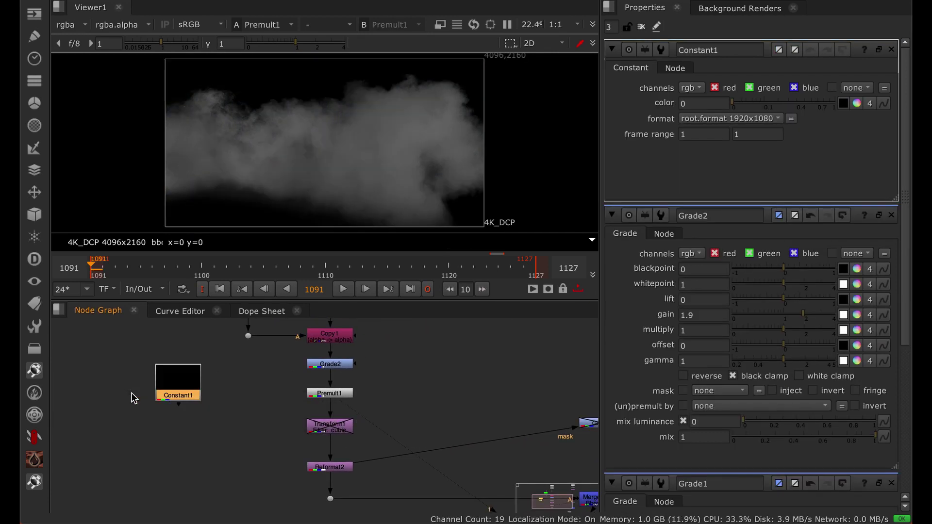
pyautogui.click(843, 104)
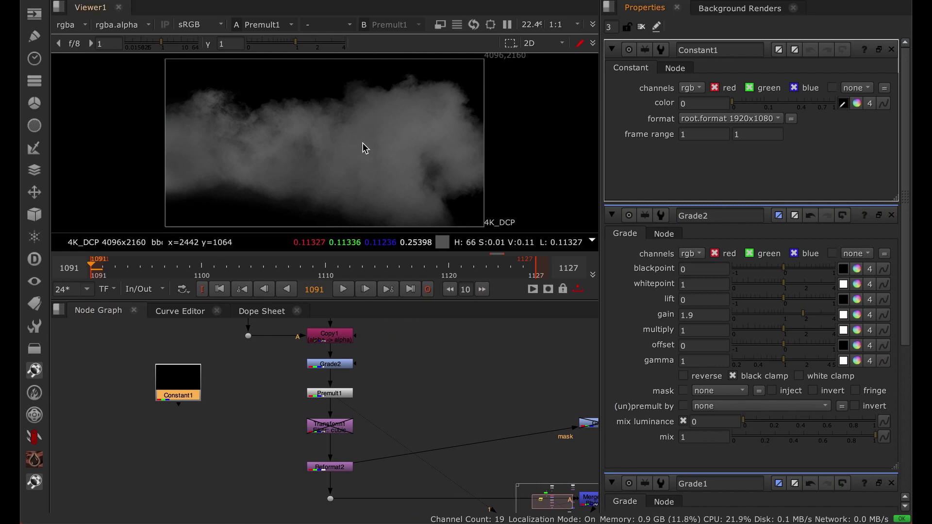
pyautogui.keyDown('ctrl'); pyautogui.click(372, 134); pyautogui.keyUp('ctrl')
pyautogui.keyDown('ctrl'); pyautogui.keyDown('shift'); pyautogui.moveTo(373, 133); pyautogui.dragTo(393, 147); pyautogui.keyUp('shift'); pyautogui.keyUp('ctrl')
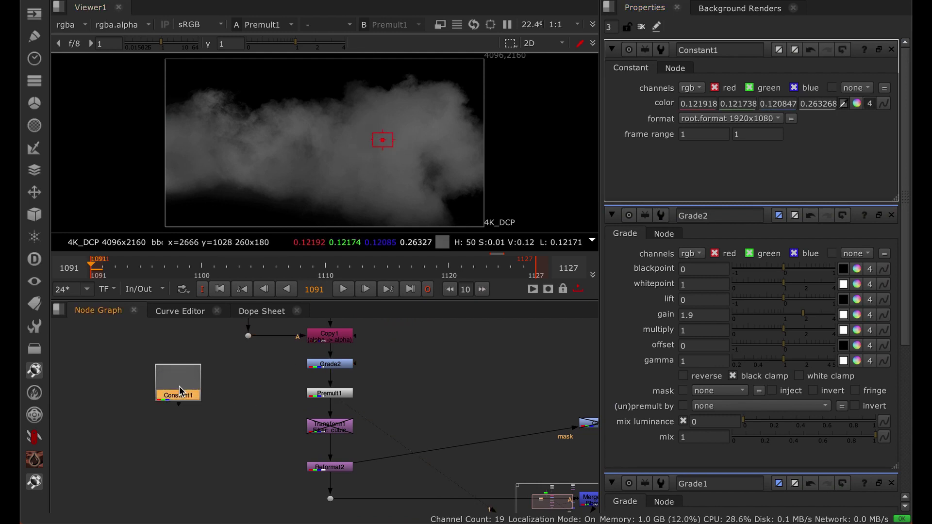
# Add a Copy node below Constant1 with its A input connected to Reformat2, copying rgba.alpha to rgba.alpha.
pyautogui.press('k')
pyautogui.moveTo(187, 422); pyautogui.dragTo(340, 399)
pyautogui.moveTo(340, 399); pyautogui.dragTo(329, 467)
pyautogui.moveTo(194, 439); pyautogui.dragTo(193, 474)
pyautogui.moveTo(194, 474); pyautogui.dragTo(200, 413, button='middle')
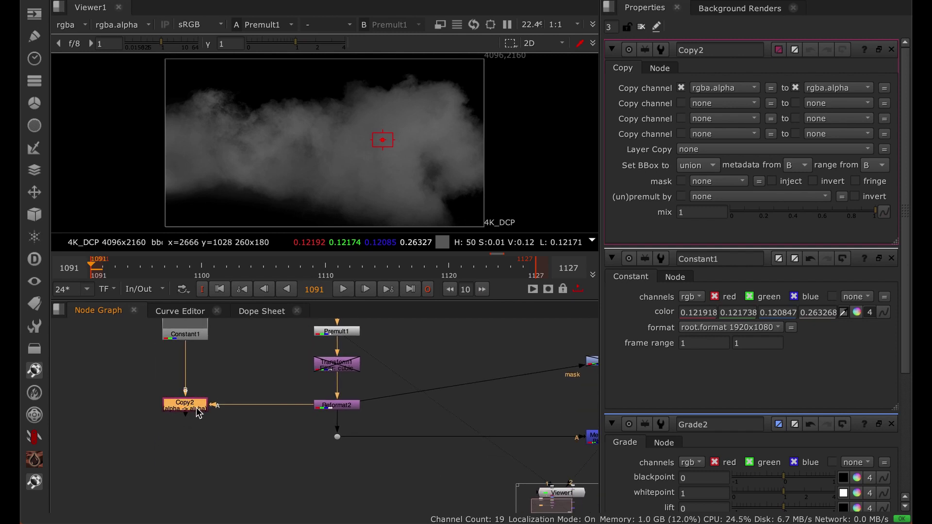
# Add a Premult node directly below Copy2.
pyautogui.press('Tab')
pyautogui.write('pre')
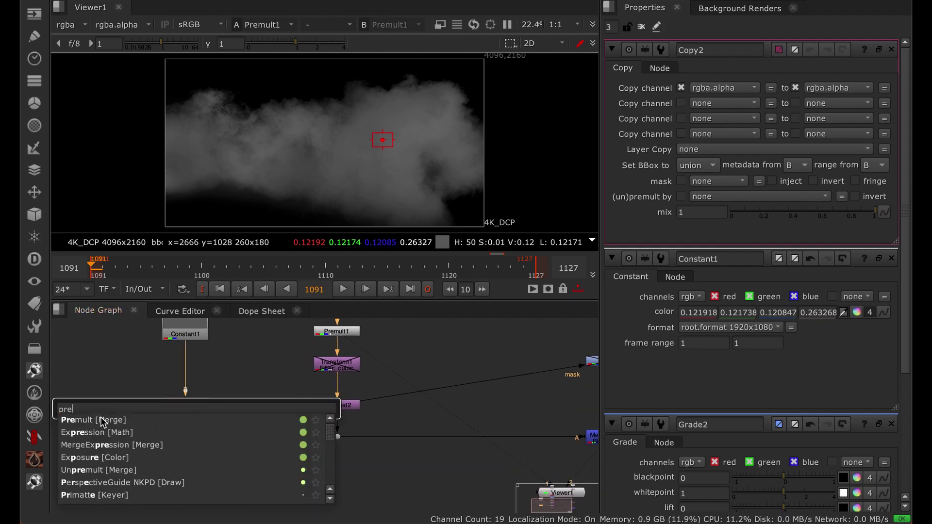
pyautogui.press('Return')
# Create a Merge node set to over below the Constant branch and connect its B input to Premult2.
pyautogui.click(218, 470)
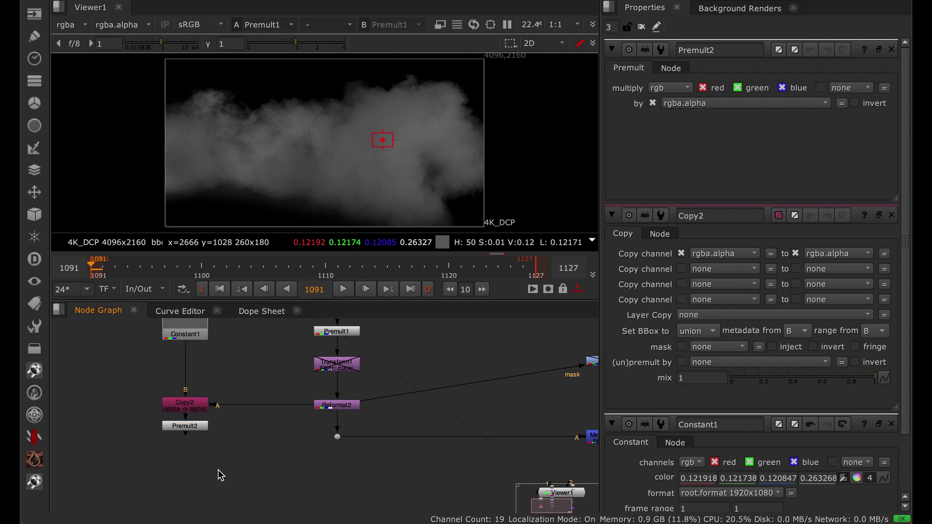
pyautogui.press('m')
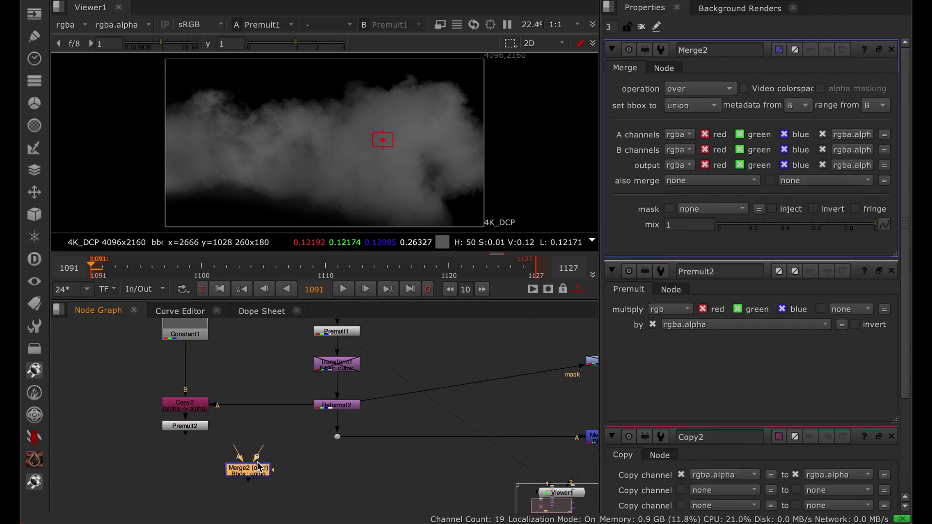
pyautogui.scroll(2, 257, 465)
pyautogui.click(279, 437)
pyautogui.moveTo(266, 441); pyautogui.dragTo(159, 404)
pyautogui.scroll(-1, 320, 430)
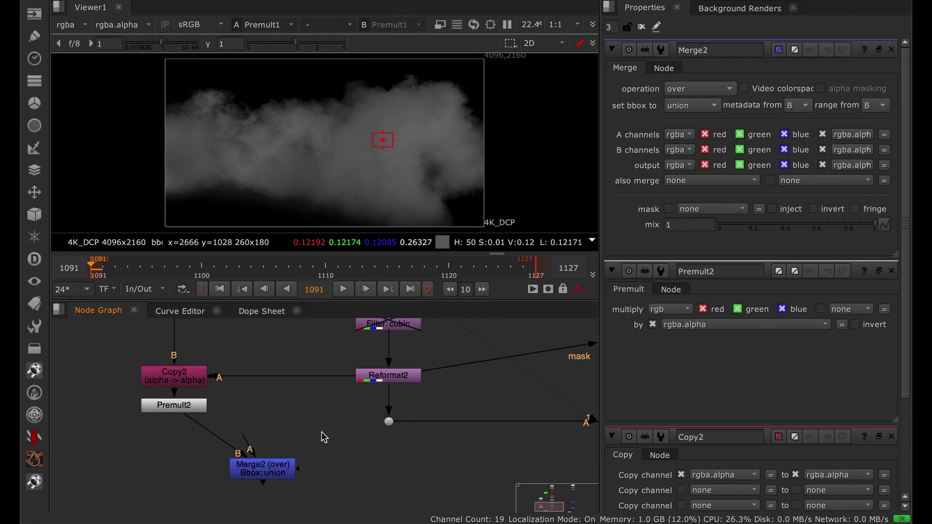
pyautogui.moveTo(322, 433); pyautogui.dragTo(249, 444, button='middle')
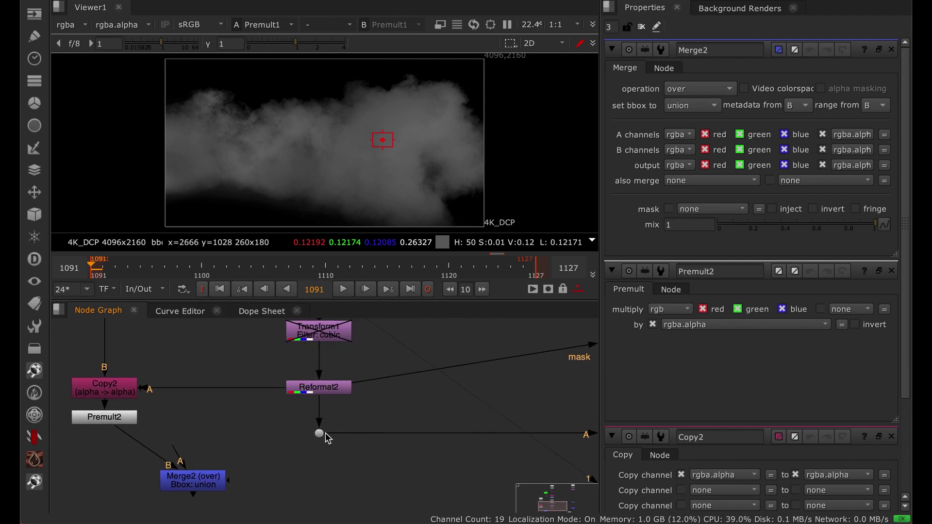
# Connect Merge2's A input to Reformat2 and view the Merge2 result in the Viewer.
pyautogui.click(325, 391)
pyautogui.press('1')
pyautogui.moveTo(175, 449); pyautogui.dragTo(318, 398)
pyautogui.scroll(-1, 318, 398)
pyautogui.moveTo(266, 426); pyautogui.dragTo(343, 392, button='middle')
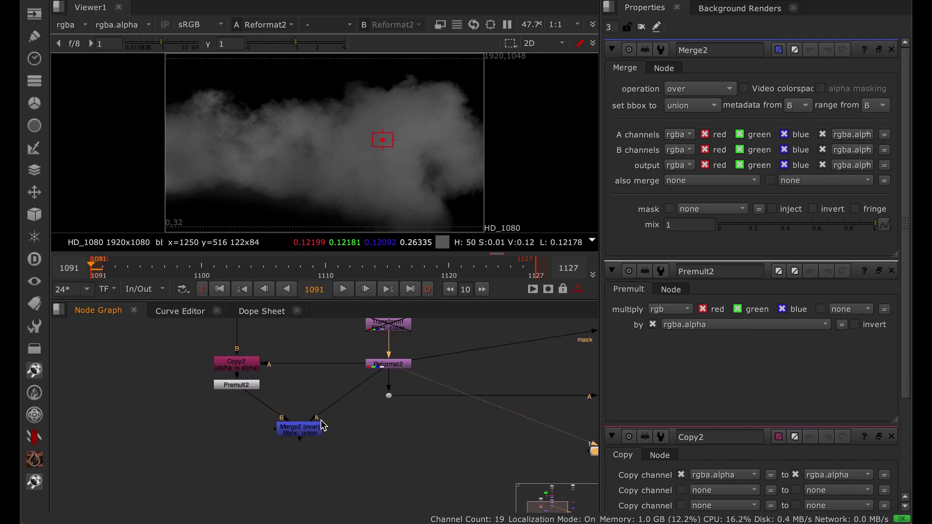
pyautogui.click(317, 429)
pyautogui.press('1')
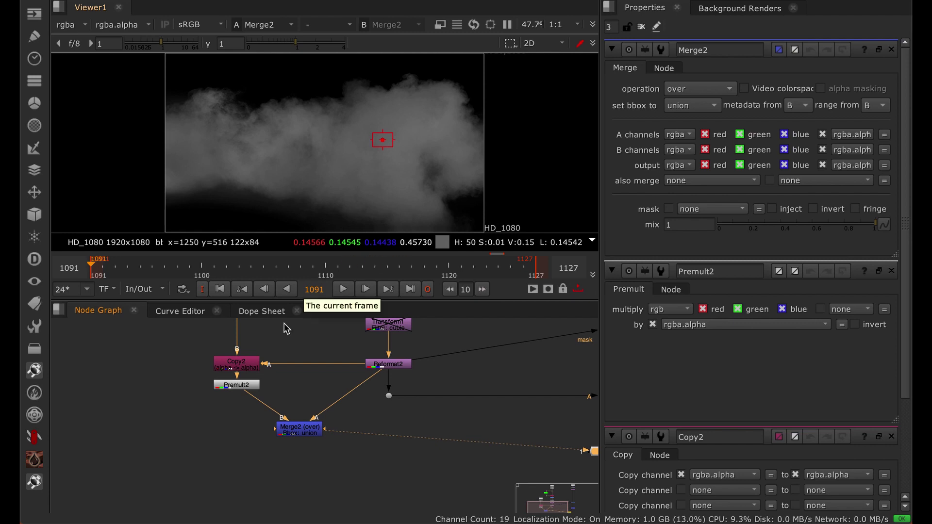
# Reconnect the Dot's input from Reformat2 to Merge2, line Merge2 up between Reformat2 and the Dot, and view the Merge1 result.
pyautogui.click(391, 380)
pyautogui.moveTo(391, 380); pyautogui.dragTo(313, 431)
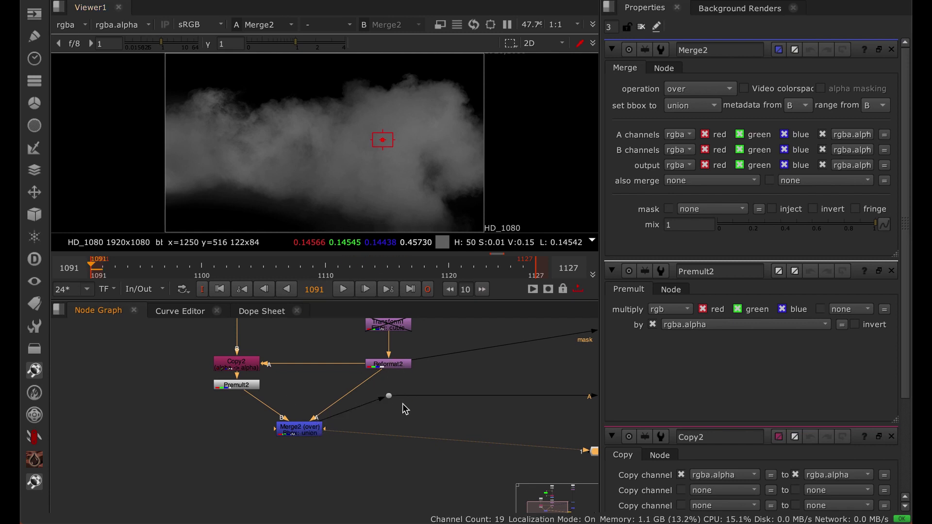
pyautogui.scroll(-2, 394, 406)
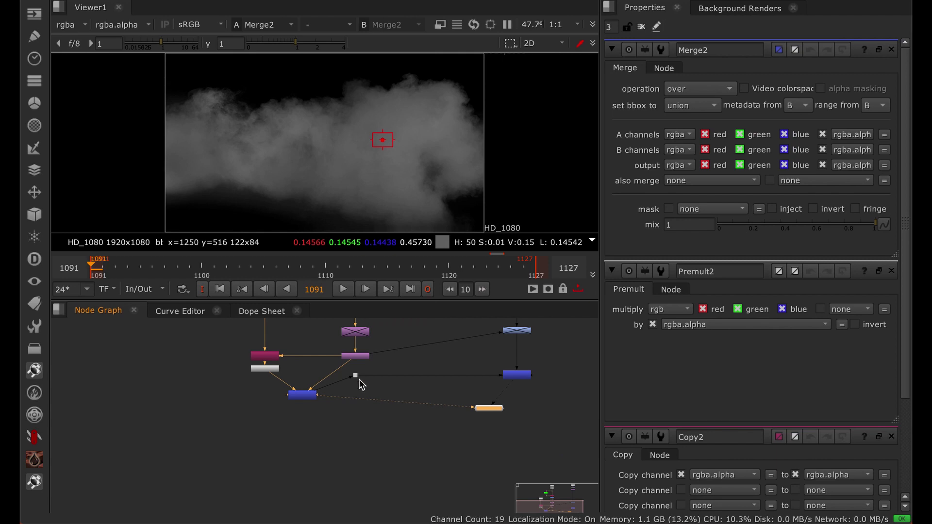
pyautogui.moveTo(356, 375); pyautogui.dragTo(358, 425)
pyautogui.moveTo(310, 397); pyautogui.dragTo(363, 379)
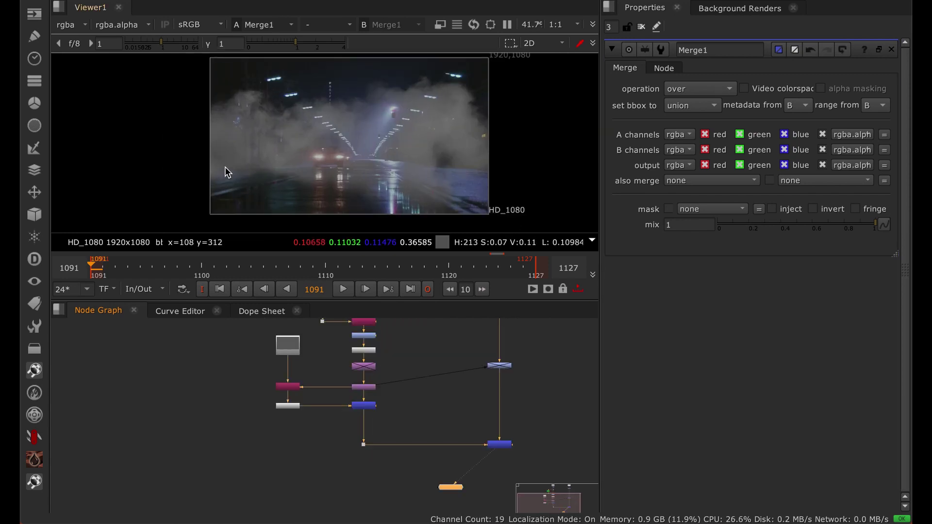
# Disable the Grade node between the Copy and Premult nodes in the keyed fog branch.
pyautogui.scroll(2, 226, 167)
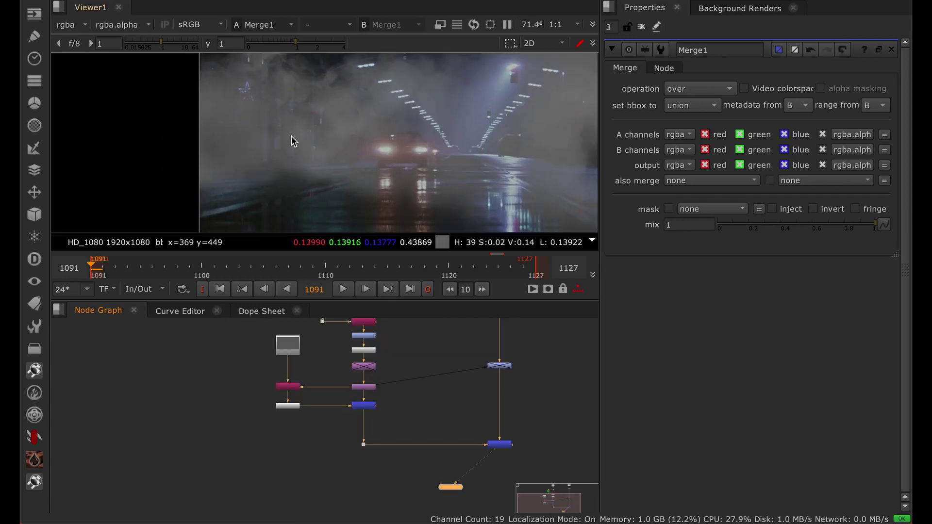
pyautogui.moveTo(393, 350); pyautogui.dragTo(387, 403, button='middle')
pyautogui.click(368, 390)
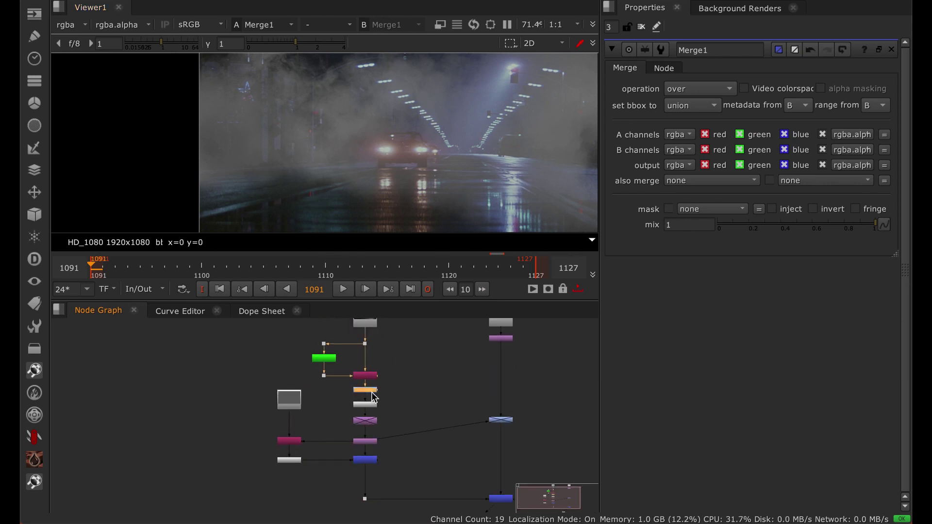
pyautogui.scroll(-2, 423, 381)
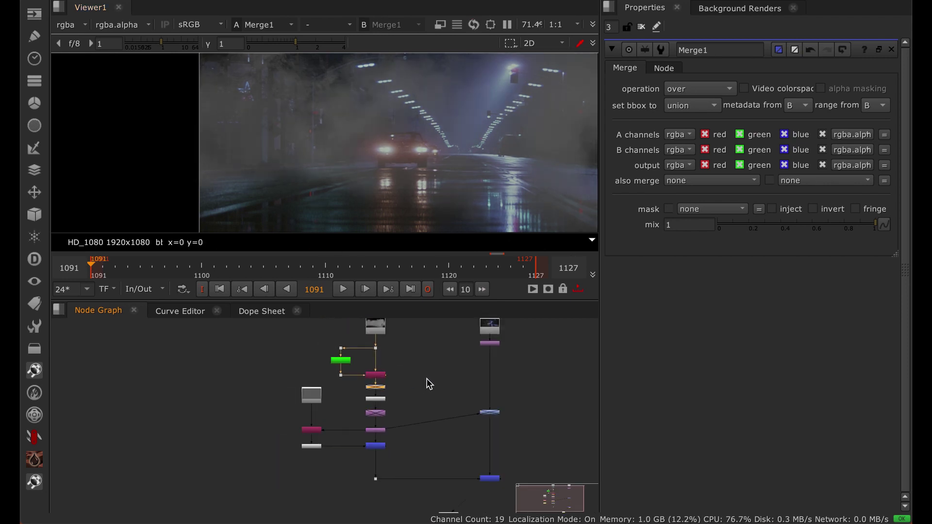
# Bypass Merge2 by moving it out of the fog stream and feeding the Dot directly from Reformat2.
pyautogui.moveTo(484, 477); pyautogui.dragTo(410, 456, button='middle')
pyautogui.scroll(2, 410, 457)
pyautogui.click(419, 460)
pyautogui.click(263, 417)
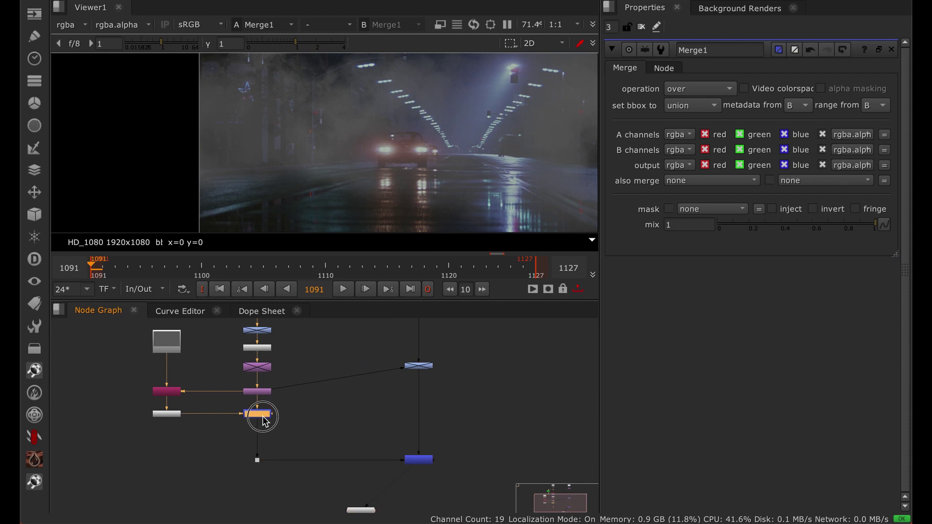
pyautogui.moveTo(263, 417); pyautogui.dragTo(261, 396)
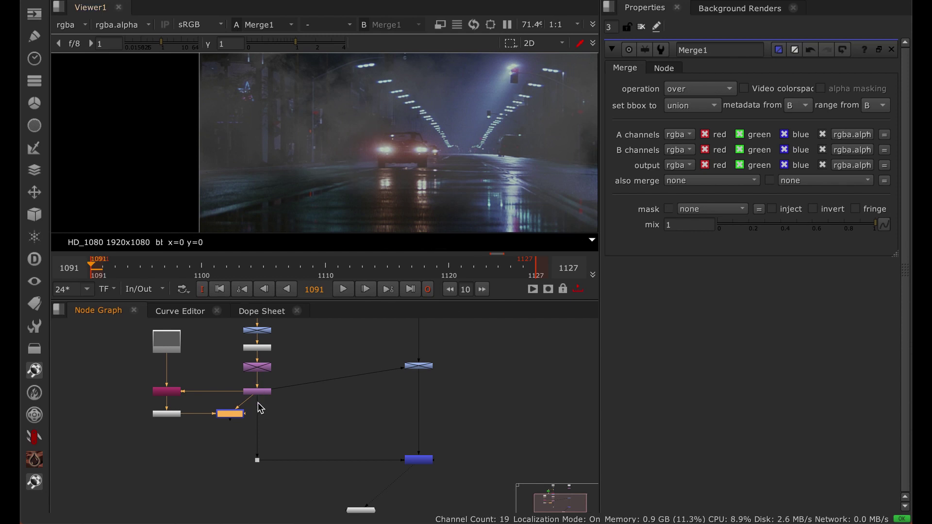
# Enlarge the Viewer area and examine the fog without Merge2 up close around the car and the street.
pyautogui.moveTo(473, 299); pyautogui.dragTo(467, 386)
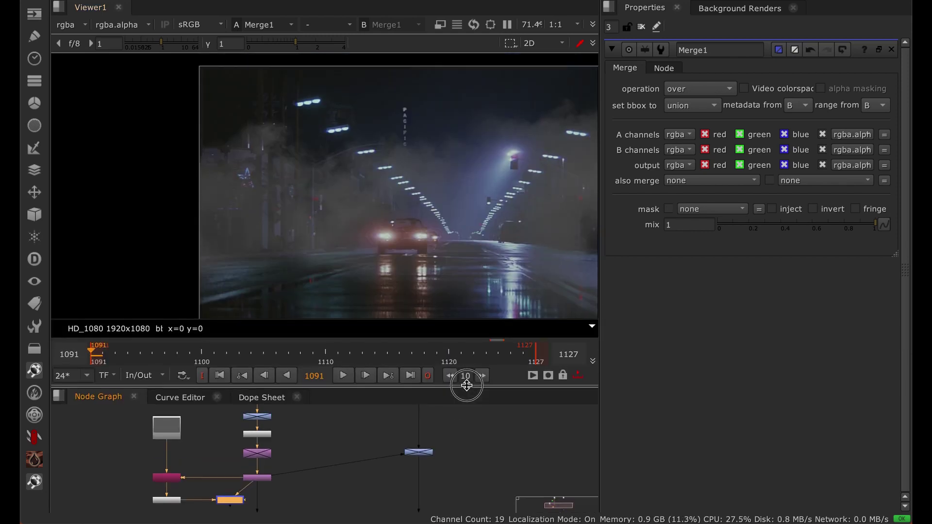
pyautogui.moveTo(495, 260); pyautogui.dragTo(336, 220, button='middle')
pyautogui.keyDown('alt'); pyautogui.moveTo(85, 195); pyautogui.dragTo(333, 249, button='middle'); pyautogui.keyUp('alt')
pyautogui.moveTo(399, 259); pyautogui.dragTo(328, 205, button='middle')
pyautogui.scroll(1, 301, 208)
pyautogui.scroll(-1, 326, 442)
pyautogui.moveTo(325, 442); pyautogui.dragTo(329, 408, button='middle')
pyautogui.scroll(1, 284, 460)
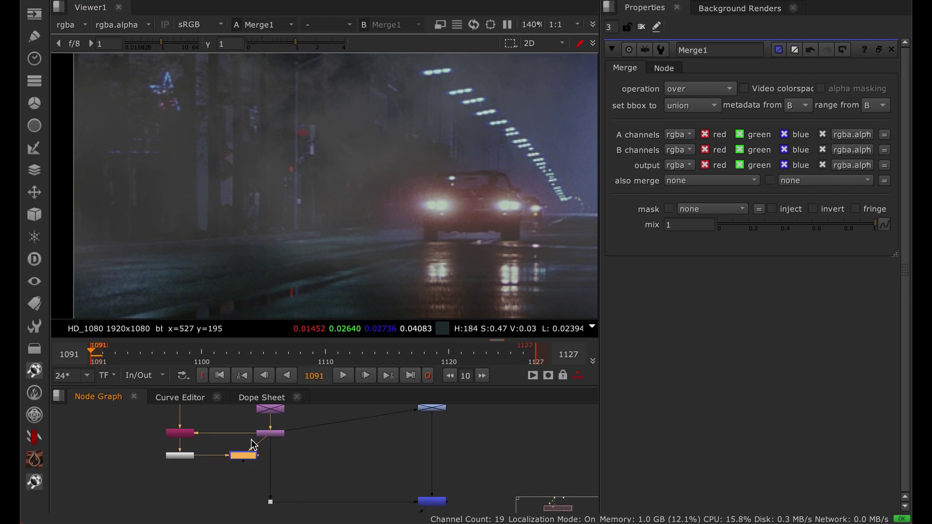
# Reinsert Merge2 into the fog stream between Reformat2 and the Dot.
pyautogui.moveTo(270, 446); pyautogui.dragTo(243, 455)
pyautogui.scroll(-2, 362, 461)
pyautogui.moveTo(362, 462); pyautogui.dragTo(306, 482, button='middle')
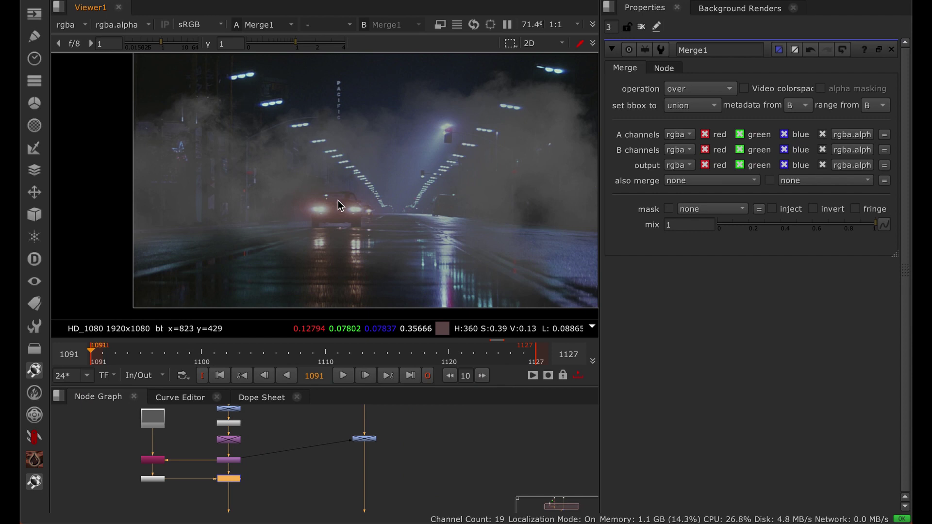
# Re-enable the disabled Transform1 node above Reformat2 so the fog sits lower over the street.
pyautogui.click(236, 439)
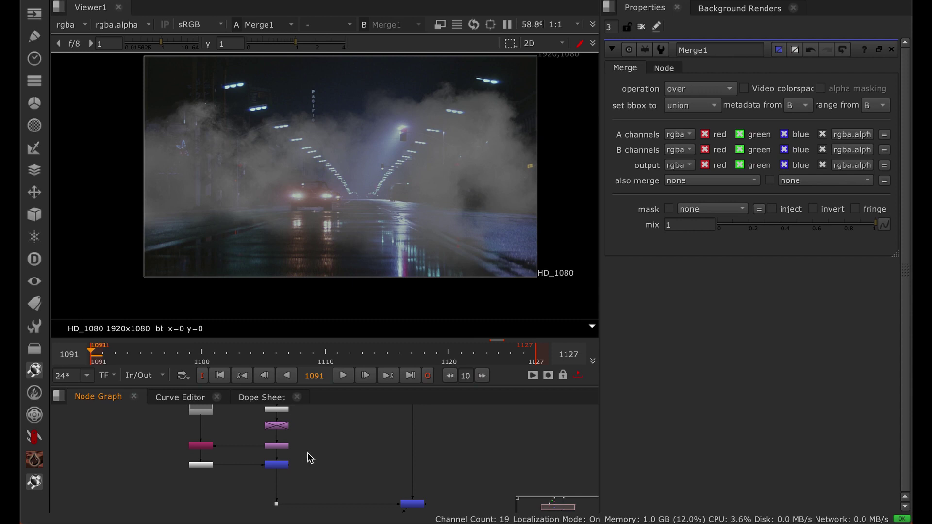
pyautogui.moveTo(334, 443); pyautogui.dragTo(362, 445, button='middle')
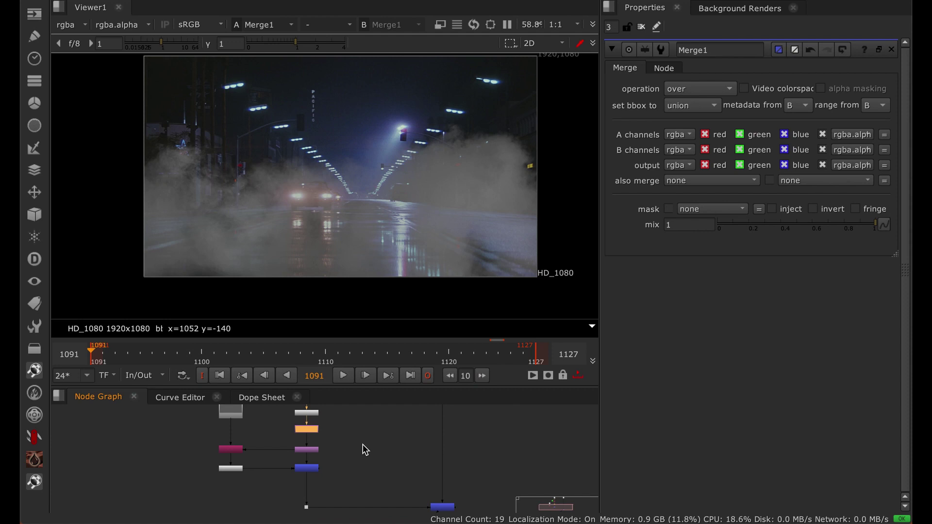
pyautogui.scroll(1, 362, 444)
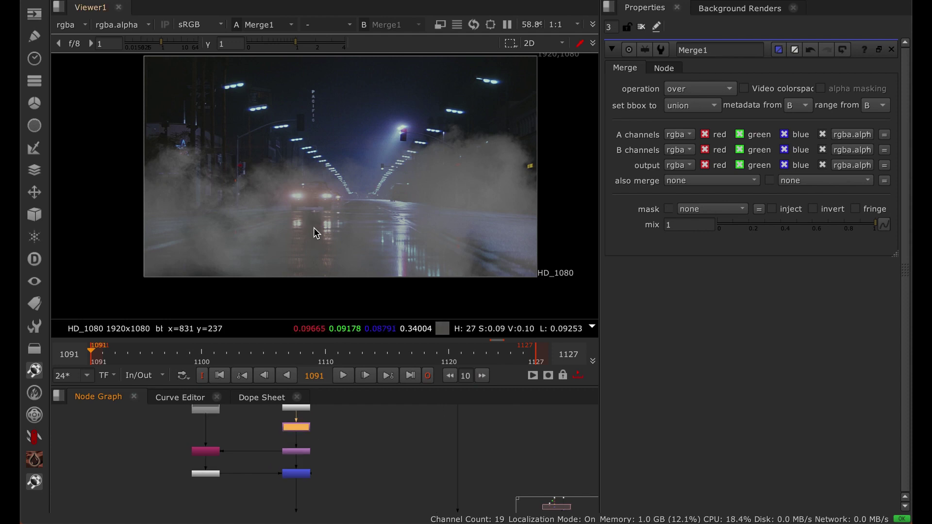
# Take Merge2 out of the fog stream to compare the repositioned fog without it, and put it back above the Dot.
pyautogui.moveTo(385, 496); pyautogui.dragTo(363, 398, button='middle')
pyautogui.moveTo(411, 445); pyautogui.dragTo(429, 513, button='middle')
pyautogui.moveTo(294, 462); pyautogui.dragTo(262, 466)
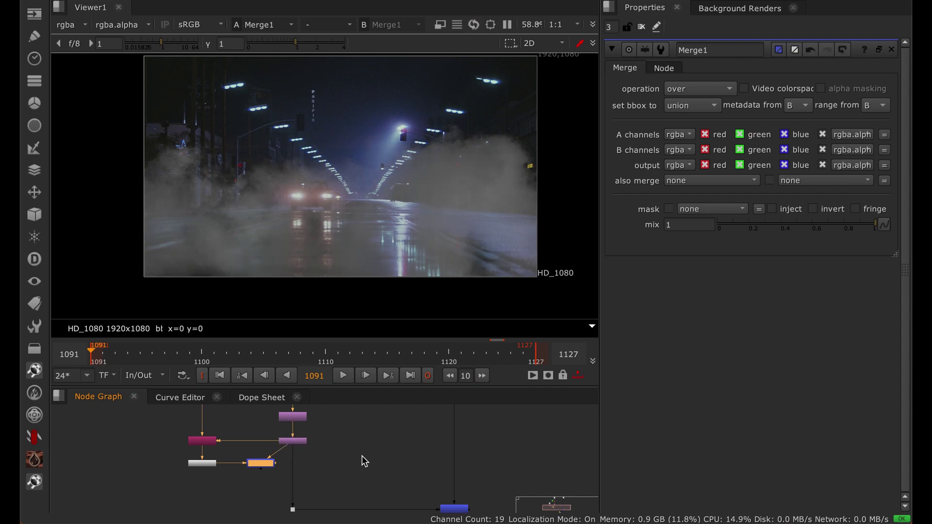
pyautogui.moveTo(290, 455); pyautogui.dragTo(263, 468)
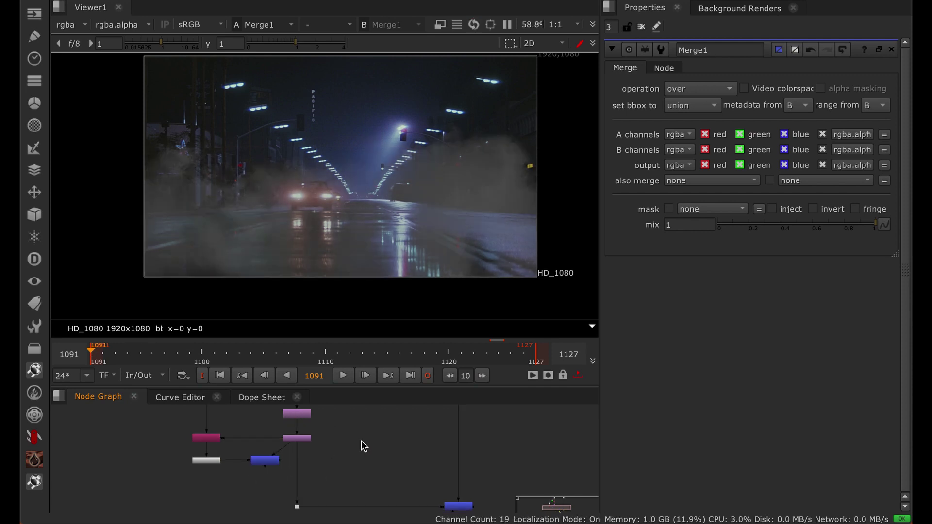
pyautogui.moveTo(265, 462); pyautogui.dragTo(297, 467)
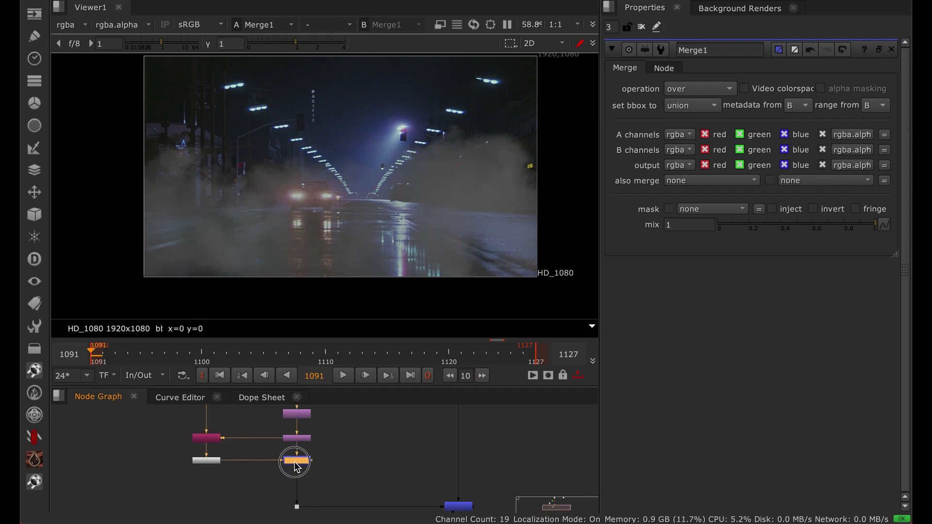
# Maximize the Viewer to examine the Merge1 fog composite over the night street.
pyautogui.moveTo(374, 471); pyautogui.dragTo(357, 445, button='middle')
pyautogui.click(450, 481)
pyautogui.click(433, 459)
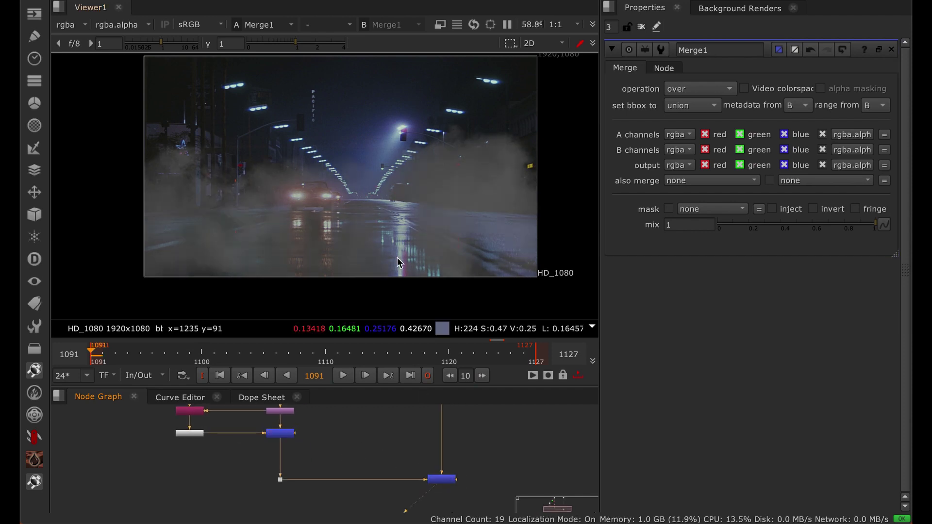
pyautogui.press('space')
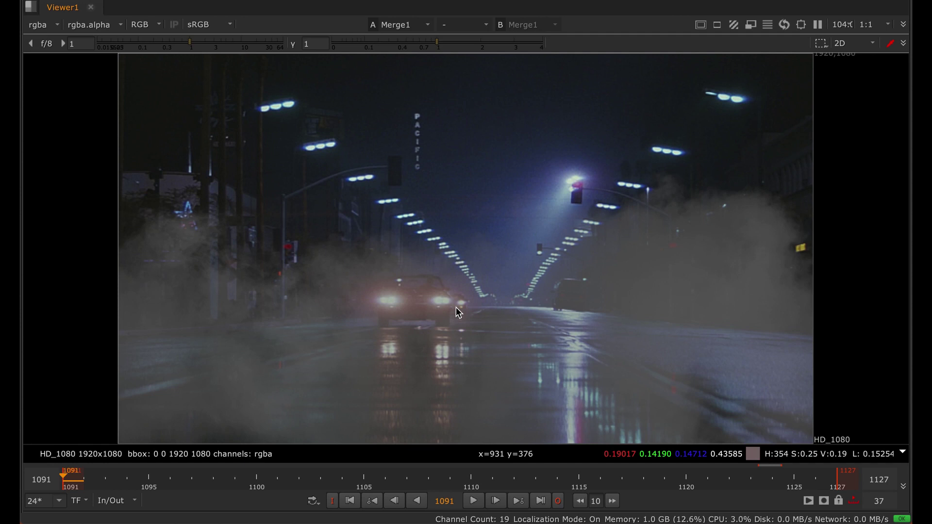